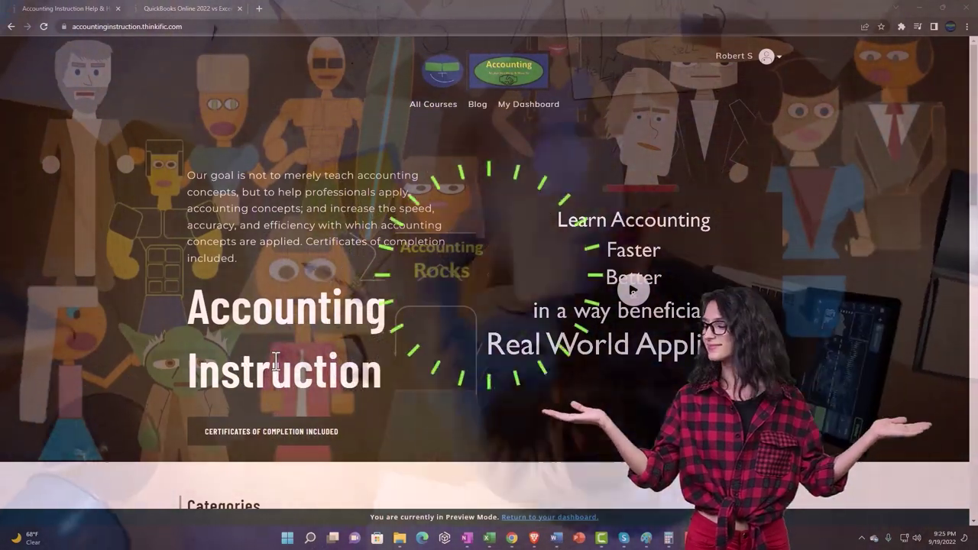
Switch to the QuickBooks Online 2022 course tab and expand the OneNote - Getting Started 2022 lessons
scroll(137, 424, down, 4)
scroll(135, 419, down, 3)
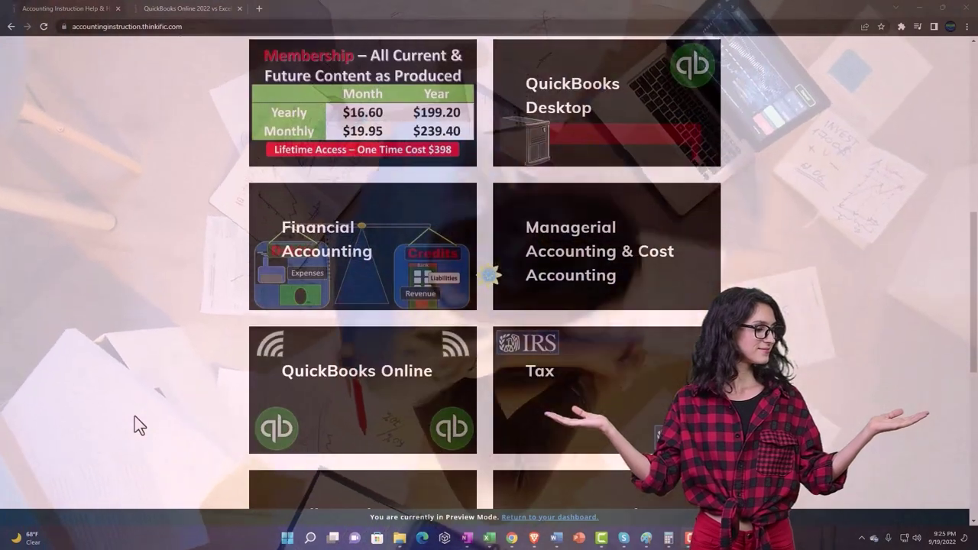
scroll(135, 419, down, 1)
scroll(136, 424, down, 5)
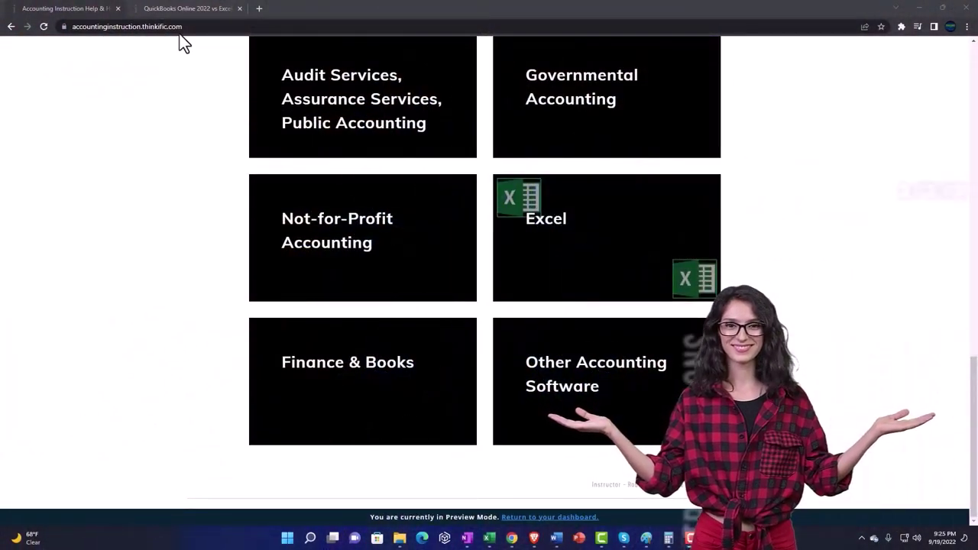
click(177, 11)
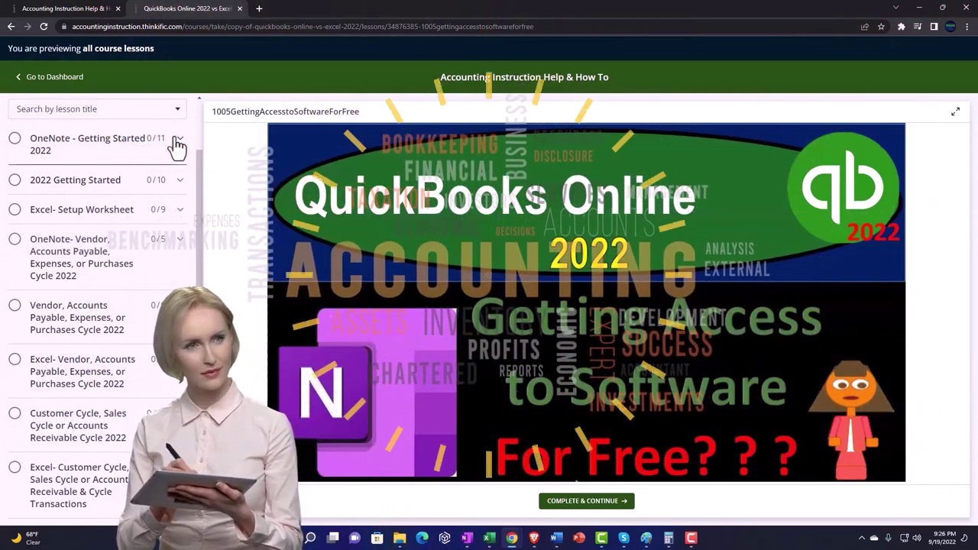
click(177, 142)
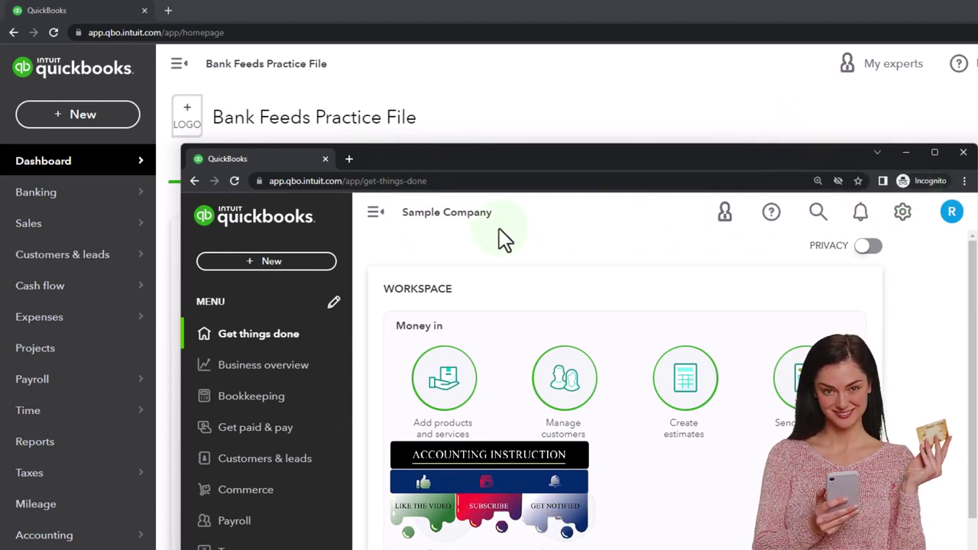
Open and dismiss Chrome's options menu, then bring up the gear settings menu in the Sample Company window
click(964, 181)
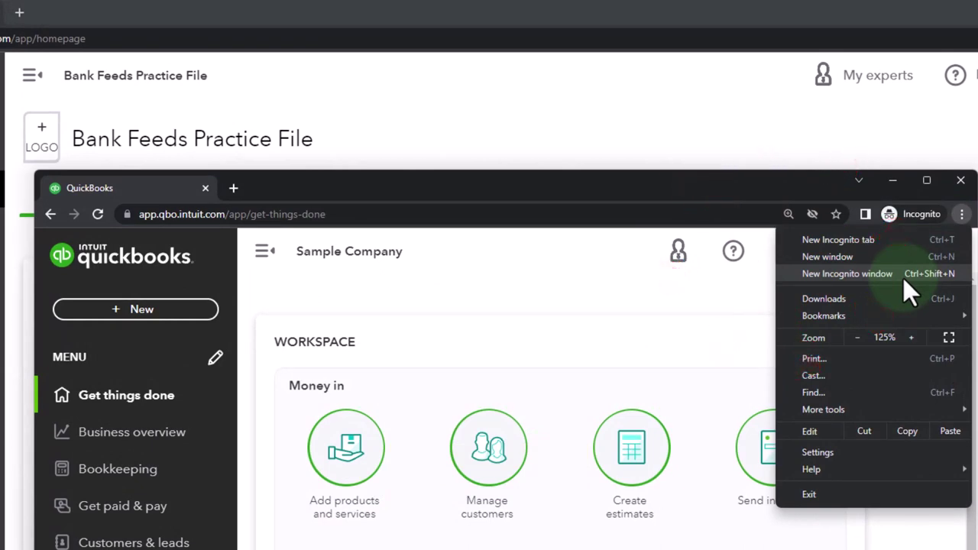
click(403, 290)
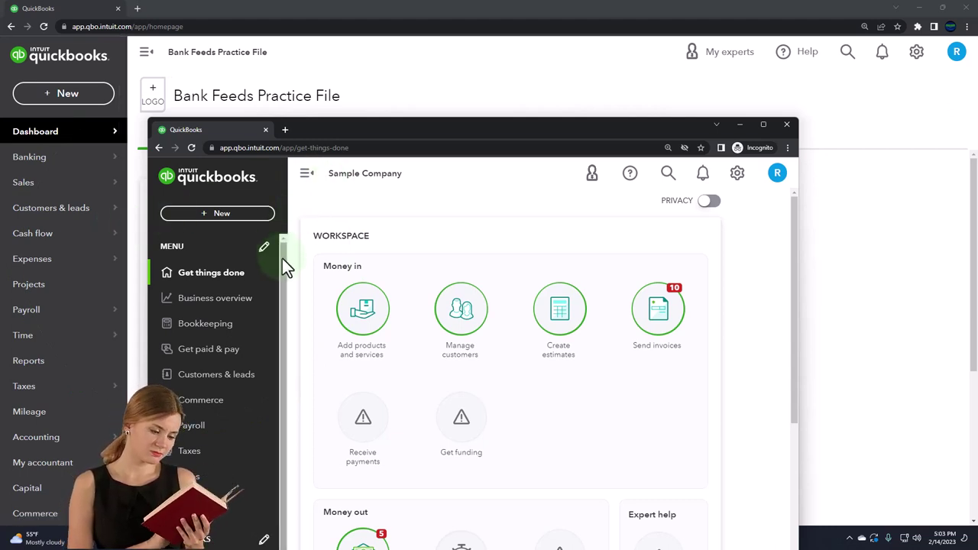
click(738, 176)
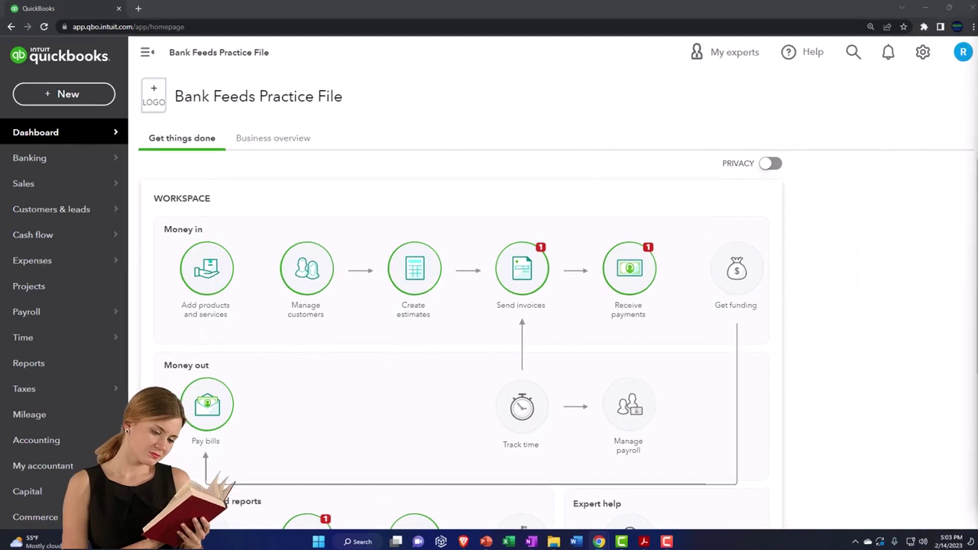
Duplicate the QuickBooks browser tab twice
right_click(96, 13)
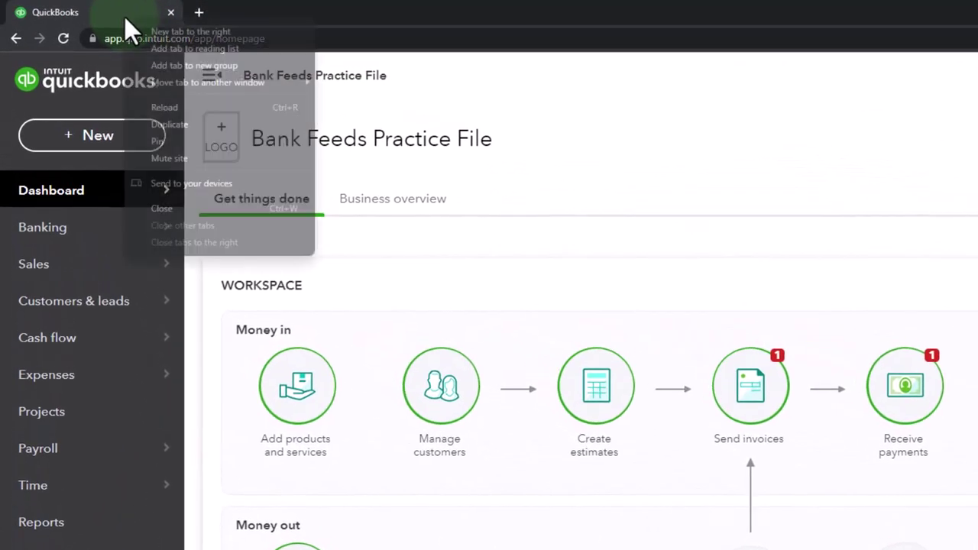
click(181, 126)
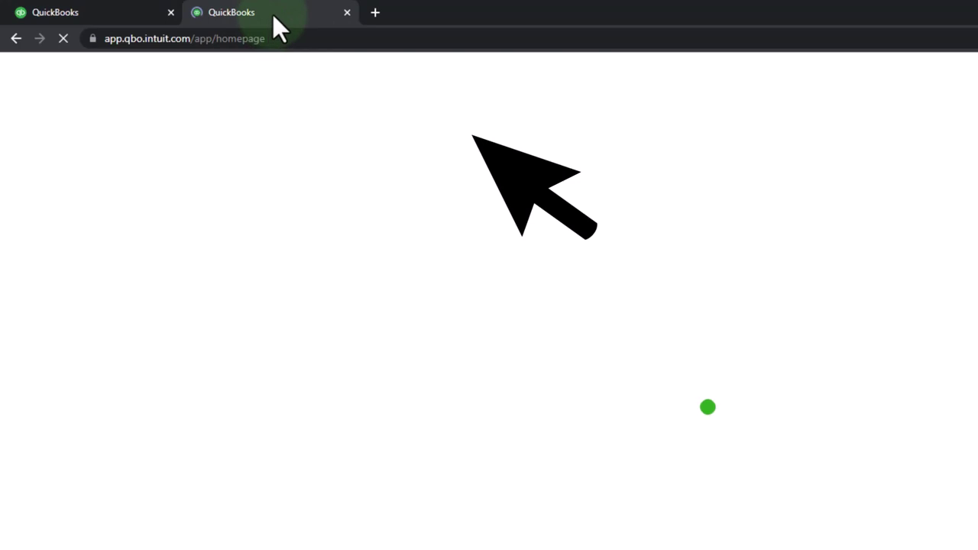
right_click(272, 14)
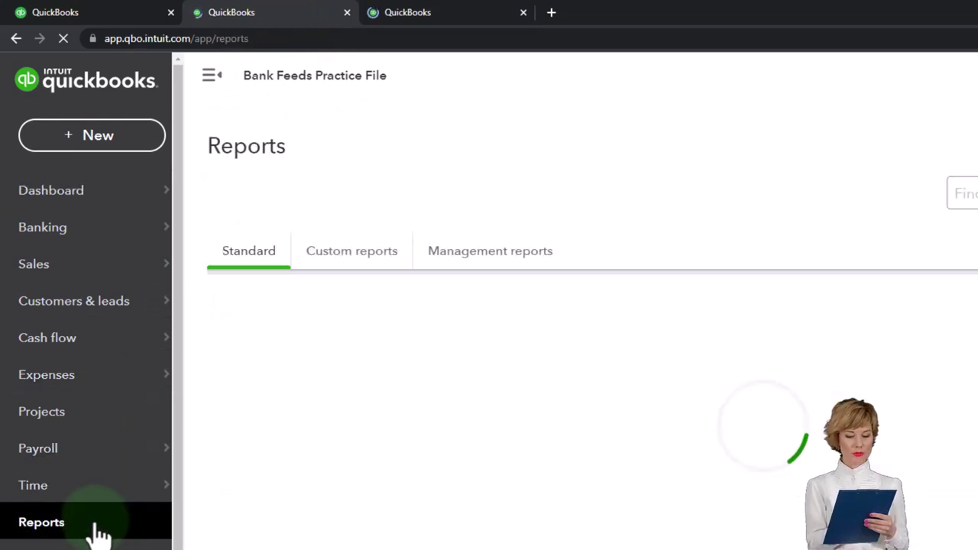
Open the Balance Sheet report from the Reports Favorites list
click(311, 425)
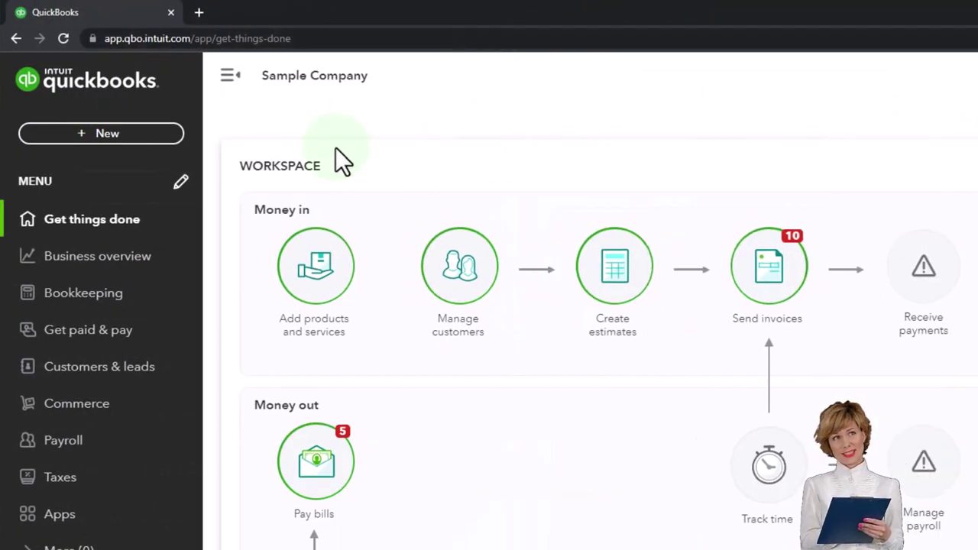
click(149, 259)
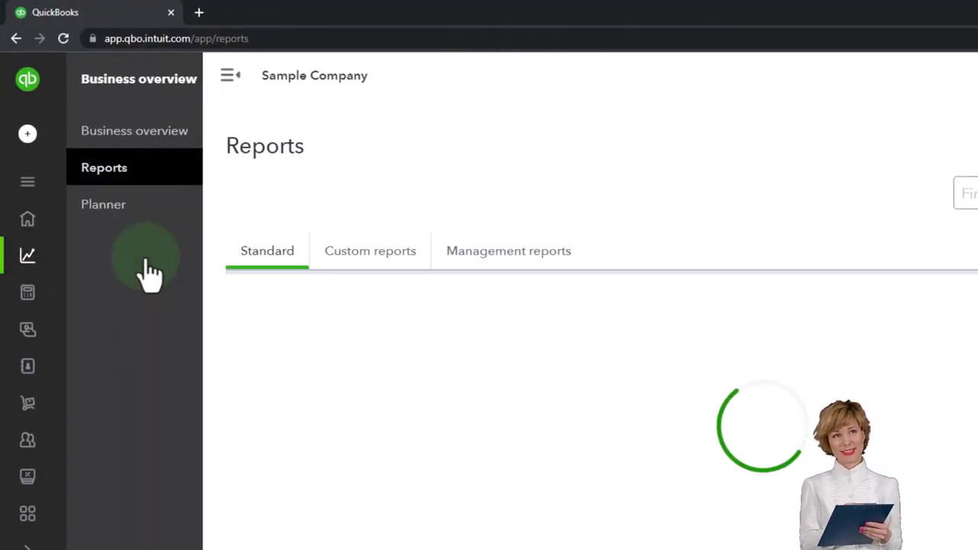
click(102, 177)
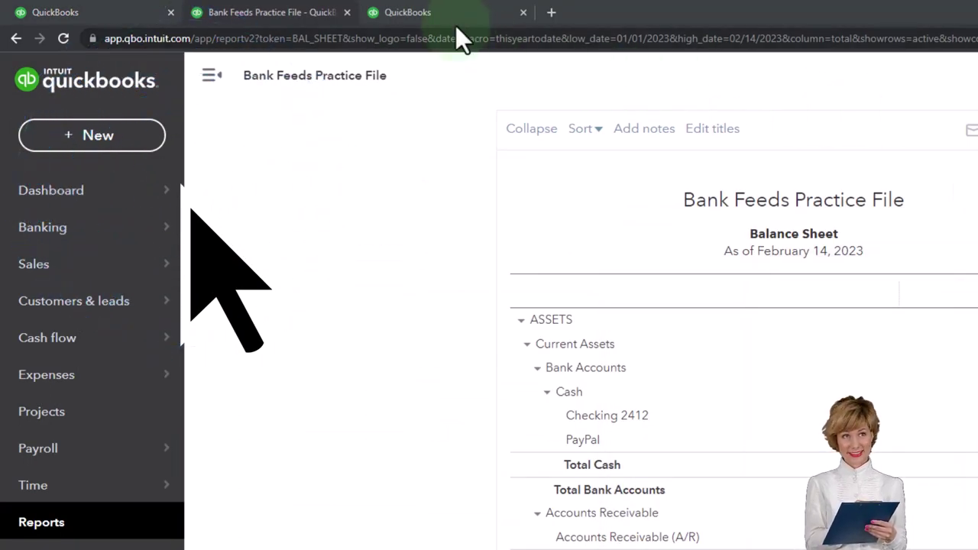
Open the Profit and Loss report in the third QuickBooks tab with the navigation collapsed
click(449, 22)
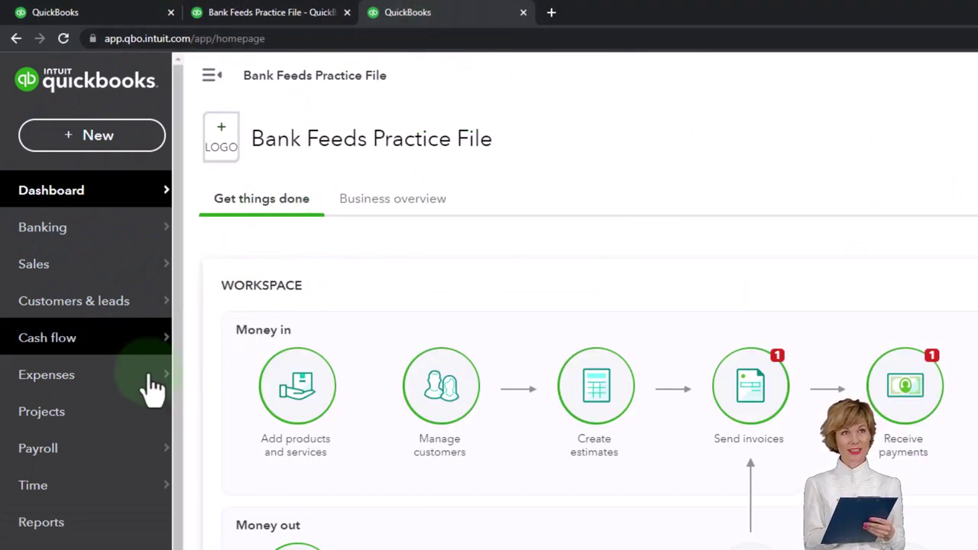
click(64, 535)
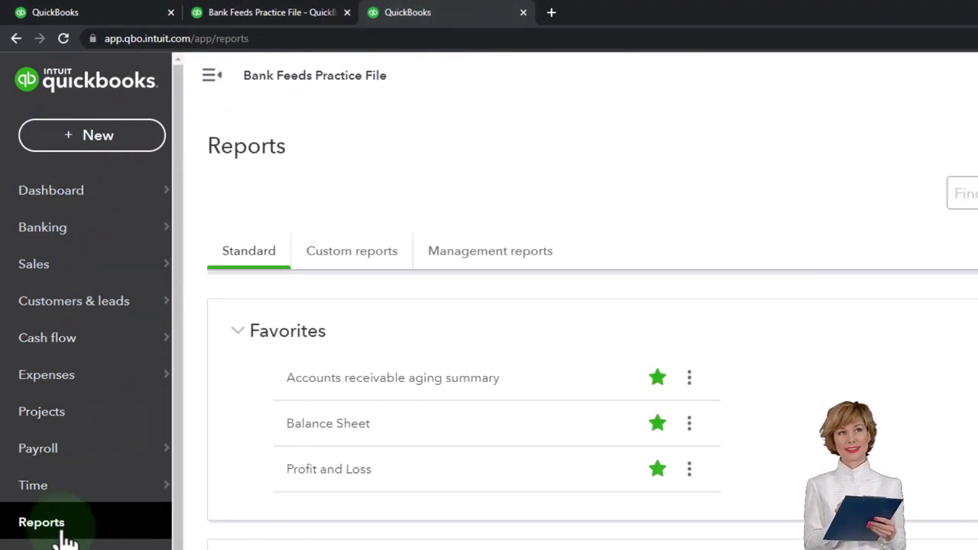
click(303, 474)
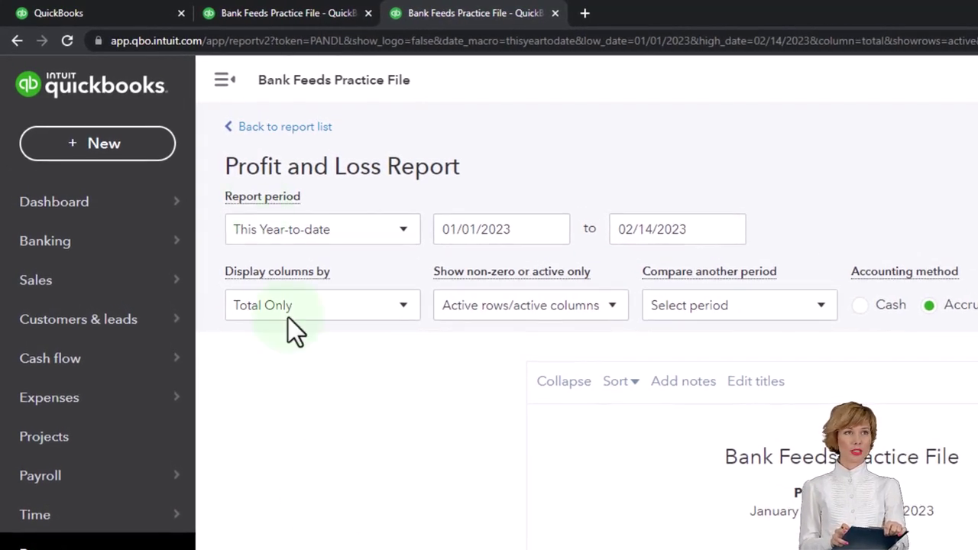
click(225, 83)
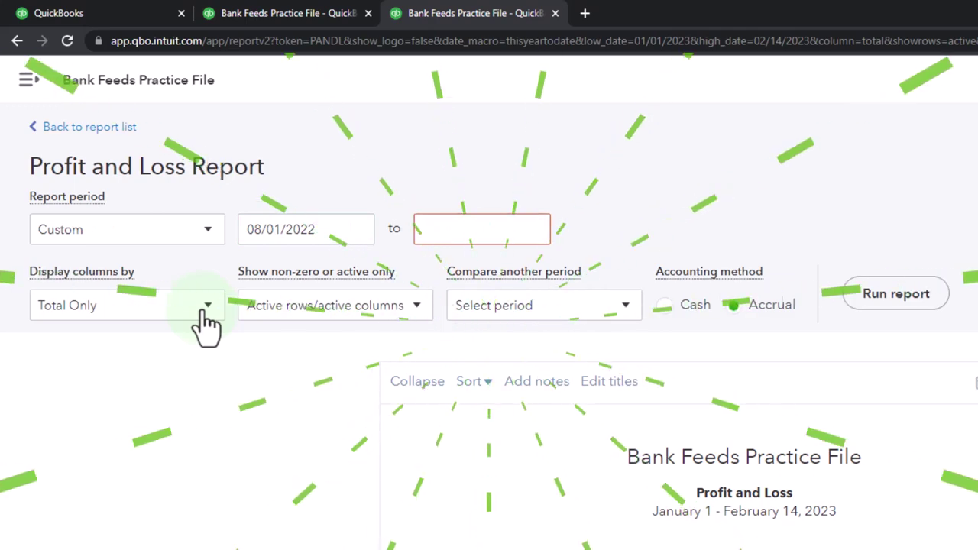
Set the Profit and Loss to end 10/31/2022 with columns by month and run it
click(434, 238)
text(12/30/)
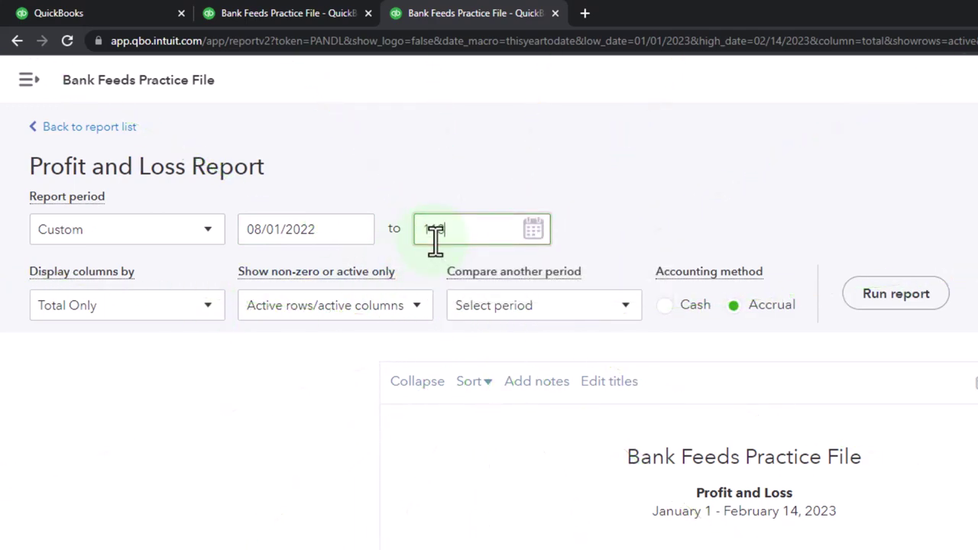
text(2022)
key(Tab)
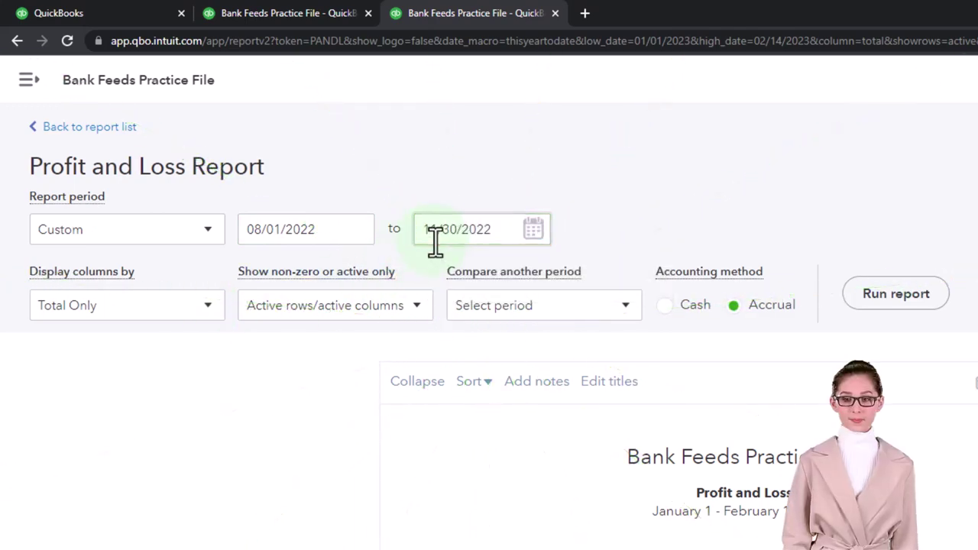
click(211, 310)
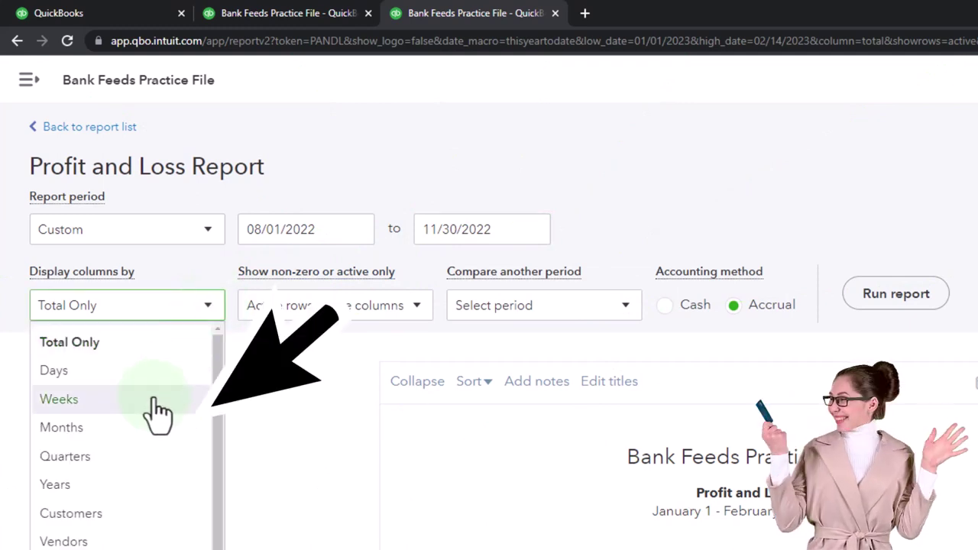
click(151, 442)
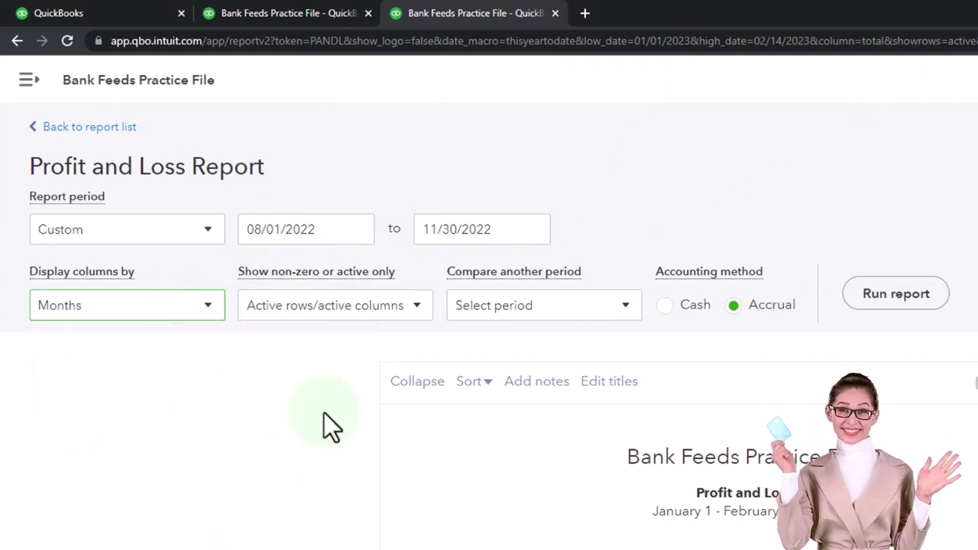
click(889, 296)
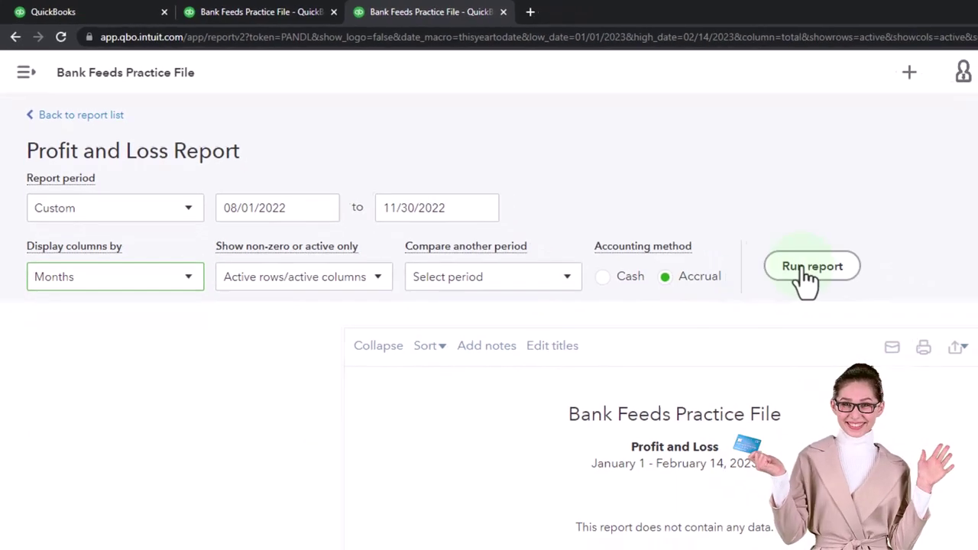
scroll(634, 230, down, 5)
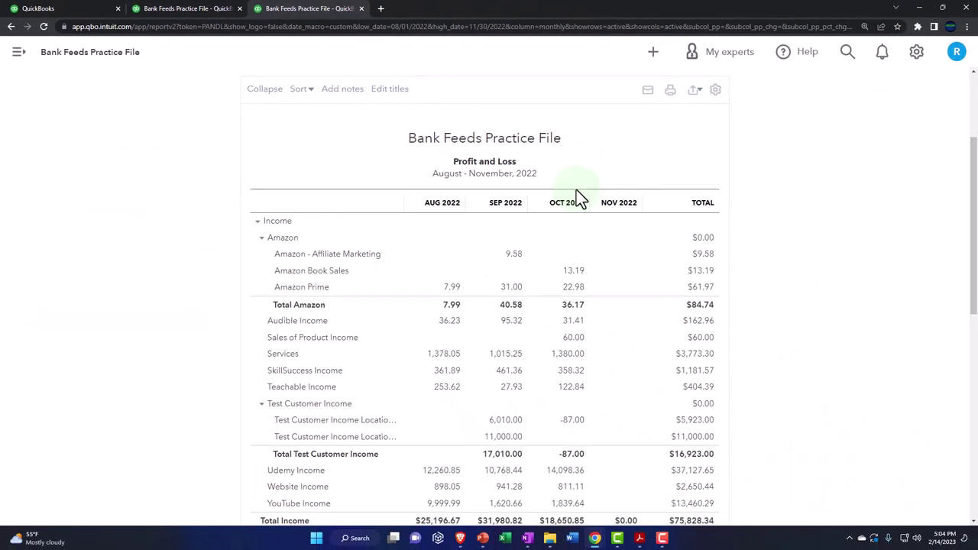
scroll(472, 208, up, 2)
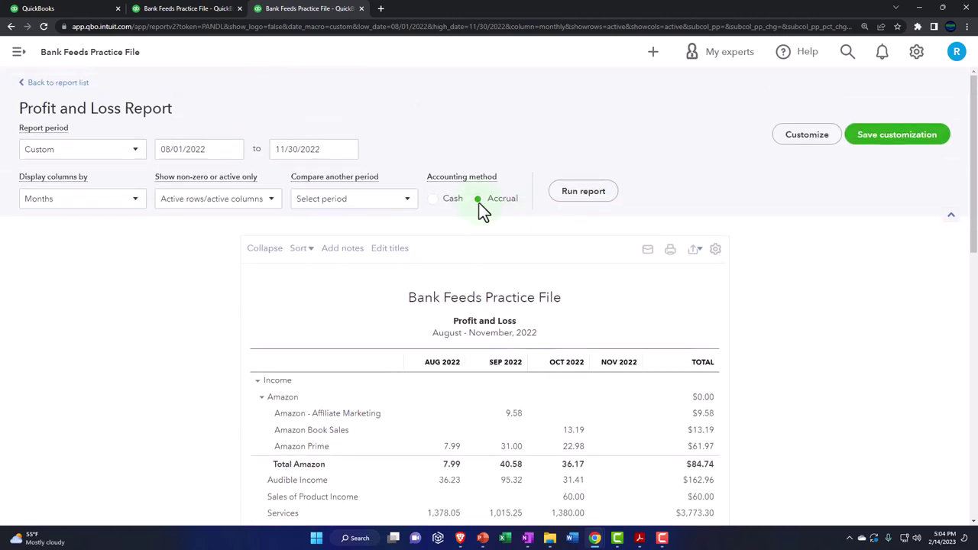
text(1031)
click(199, 254)
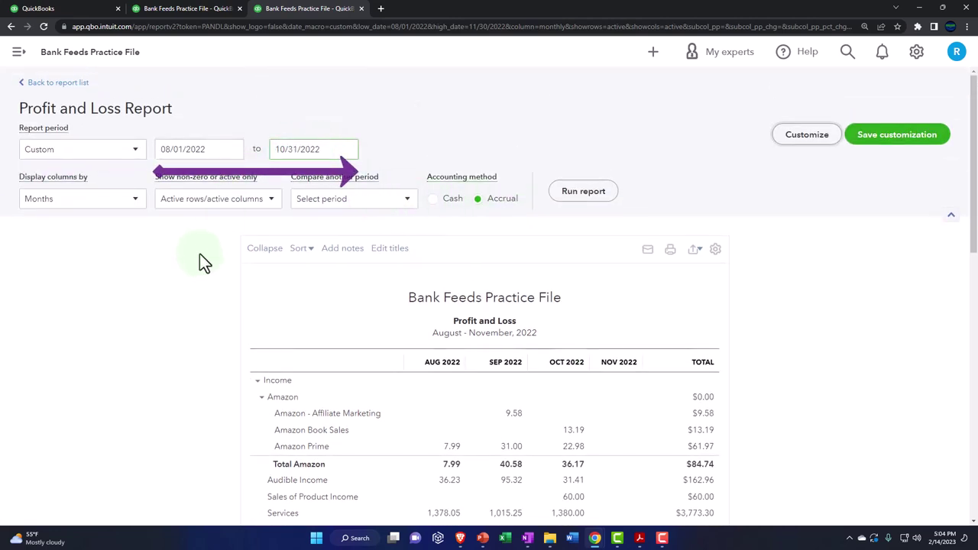
click(583, 192)
scroll(602, 205, down, 2)
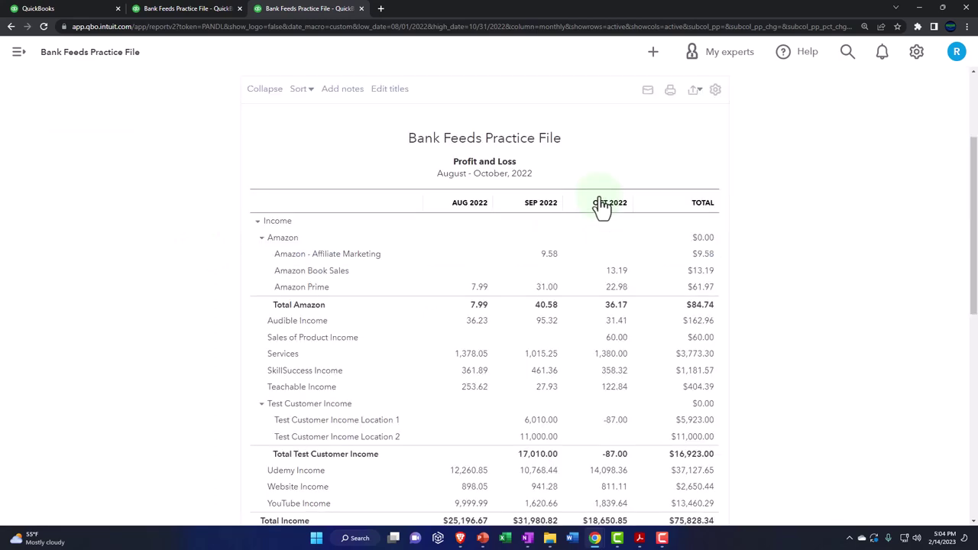
In the Balance Sheet tab, set the report period to 08/01/2022 through 10/31/2022
click(203, 8)
click(148, 58)
scroll(191, 229, up, 3)
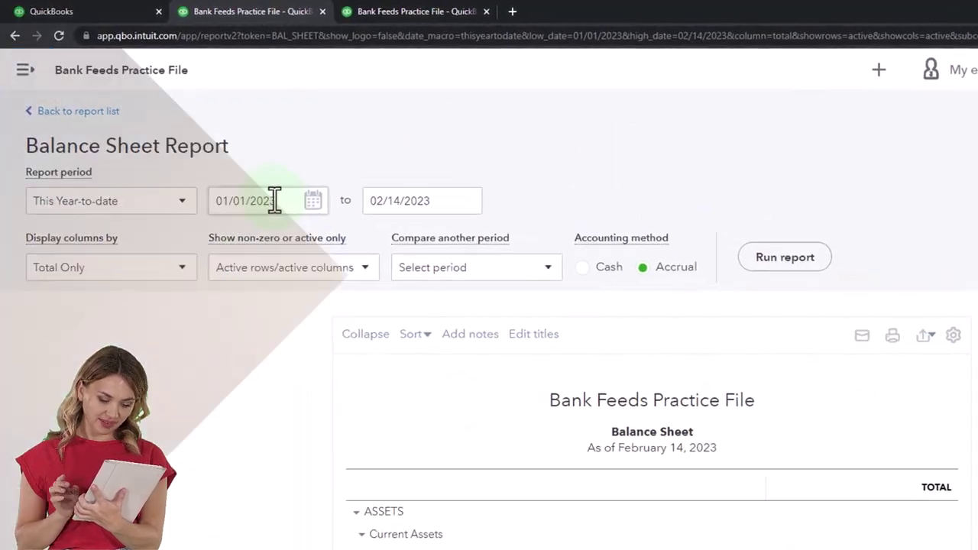
click(248, 193)
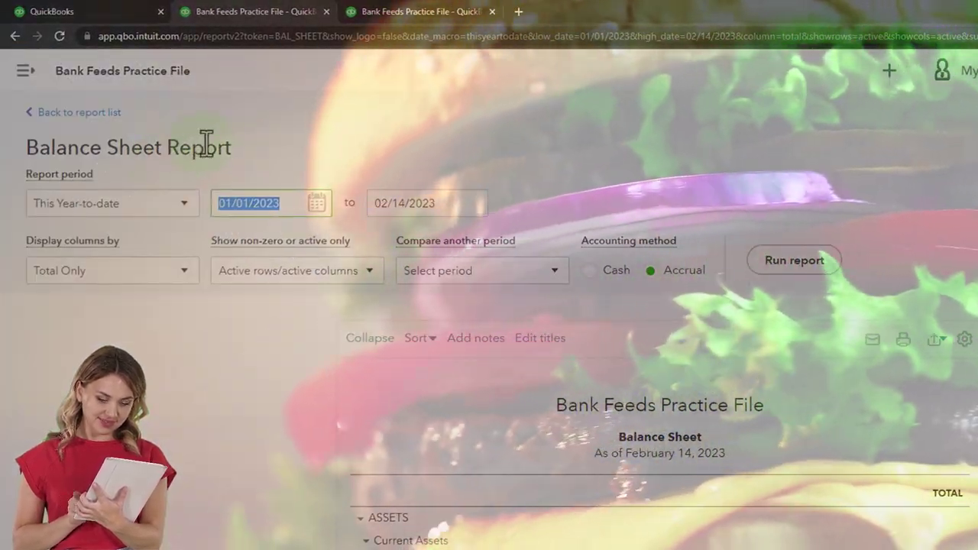
text(080122)
key(Tab)
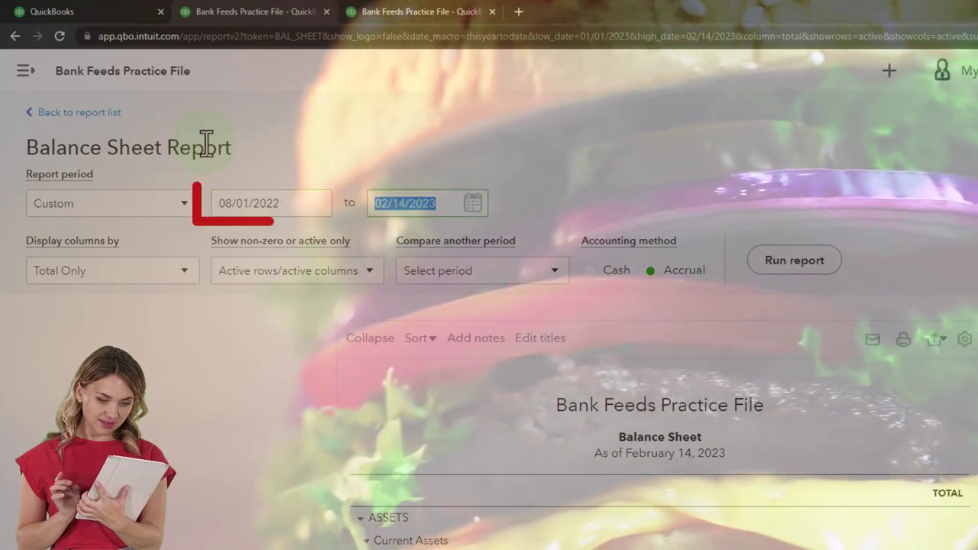
text(103122)
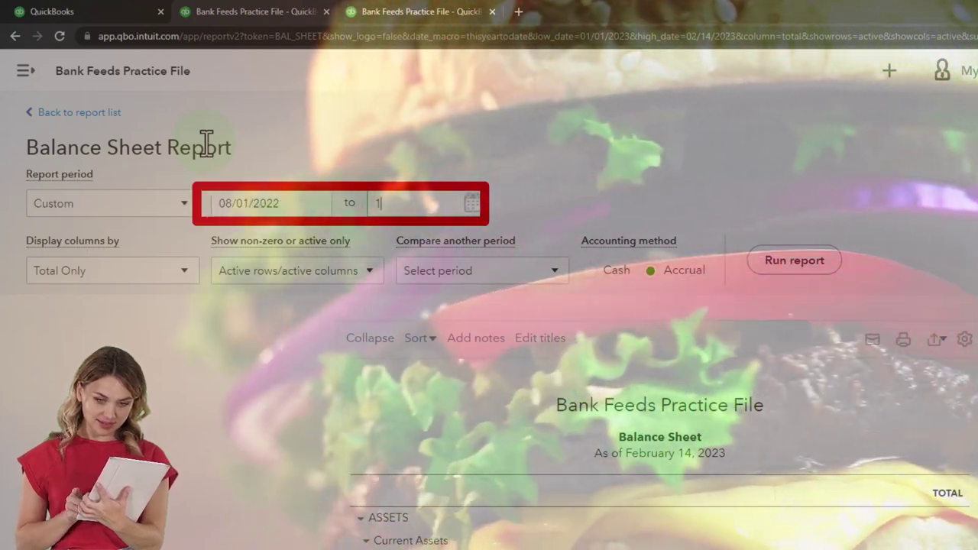
key(Tab)
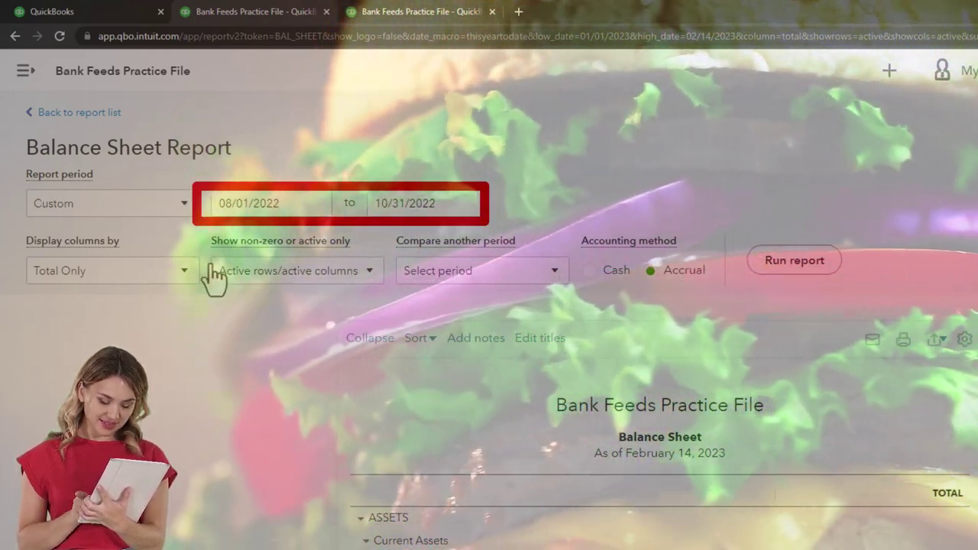
Show the Balance Sheet columns by month and rerun it
click(185, 273)
click(54, 378)
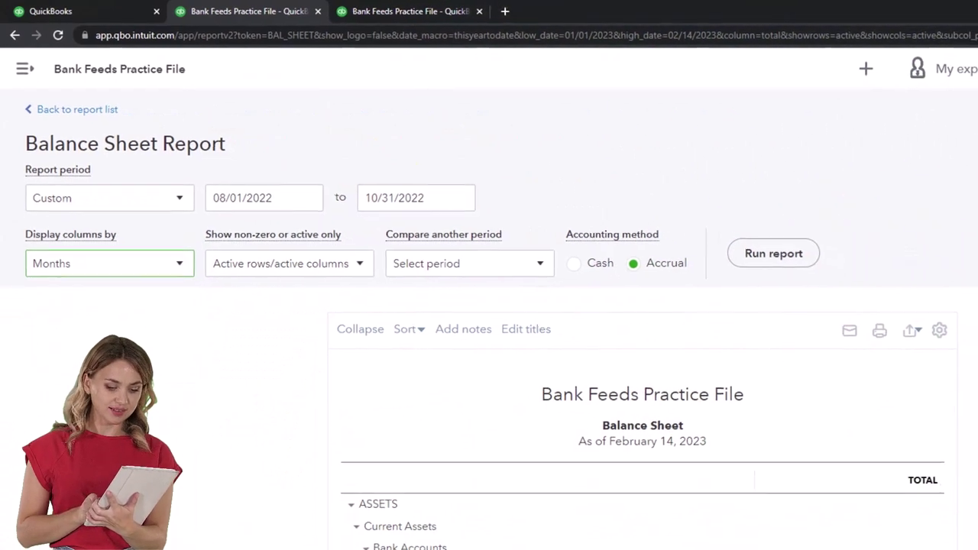
click(793, 260)
scroll(711, 300, down, 3)
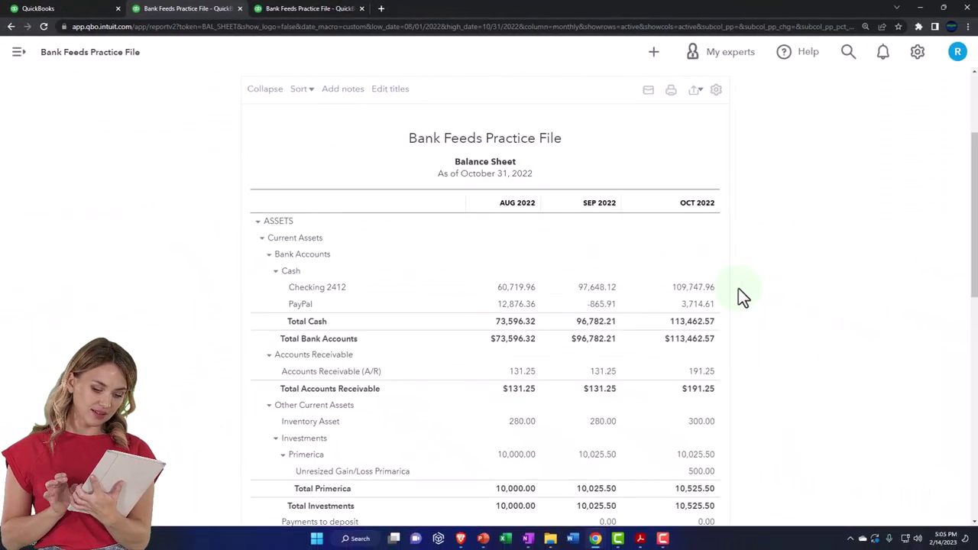
Zoom the monthly Balance Sheet in two levels for easier reading
key(ctrl+plus)
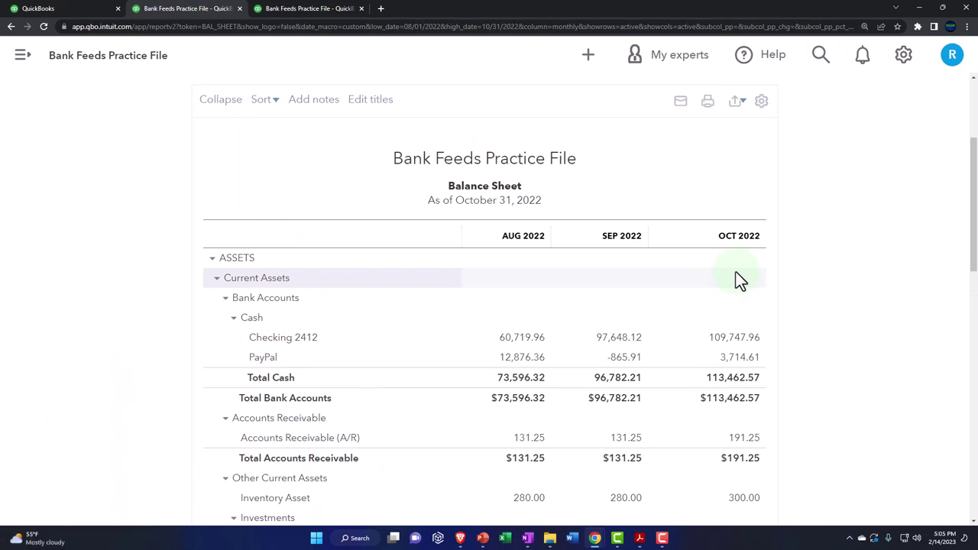
key(ctrl+plus)
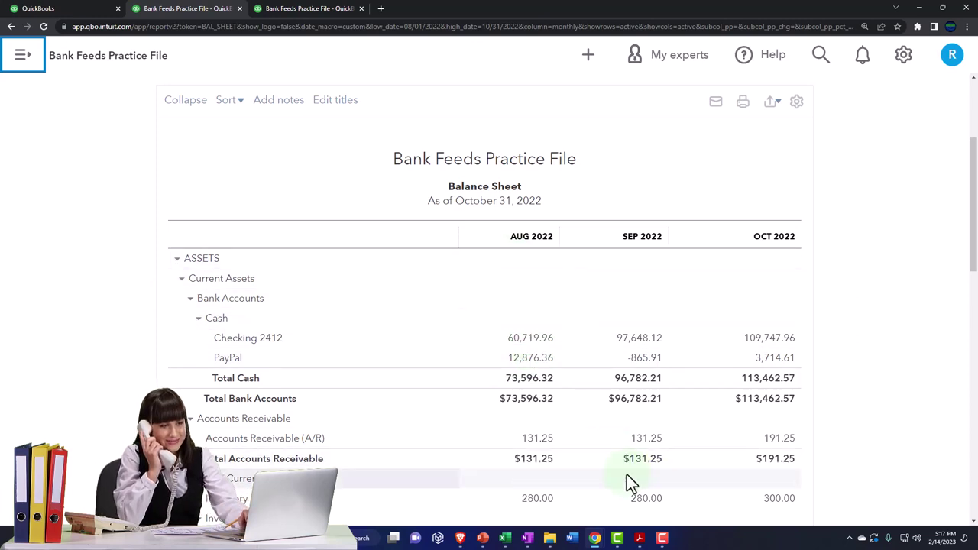
Open the August bank statement PDF, then minimize it and return to the QuickBooks dashboard tab
mouse_move(641, 540)
click(613, 503)
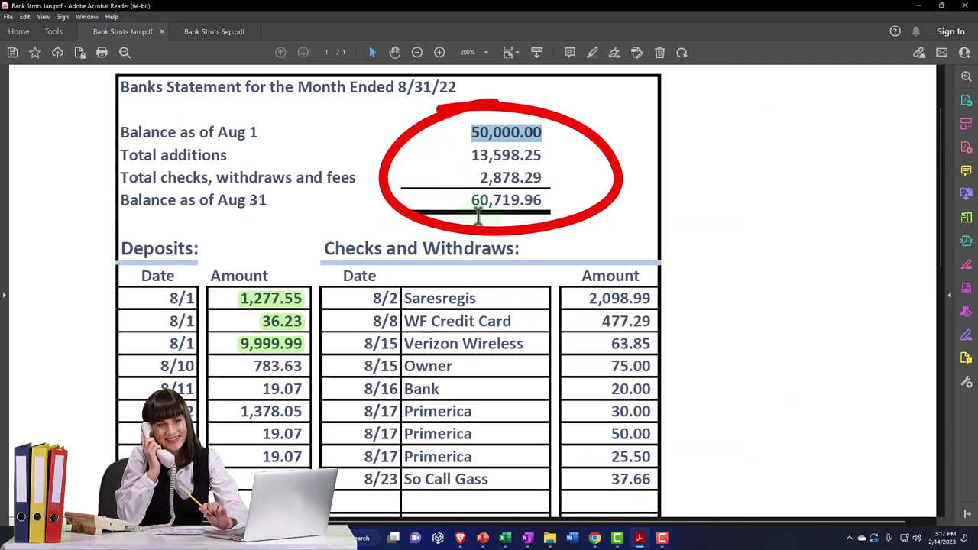
click(919, 6)
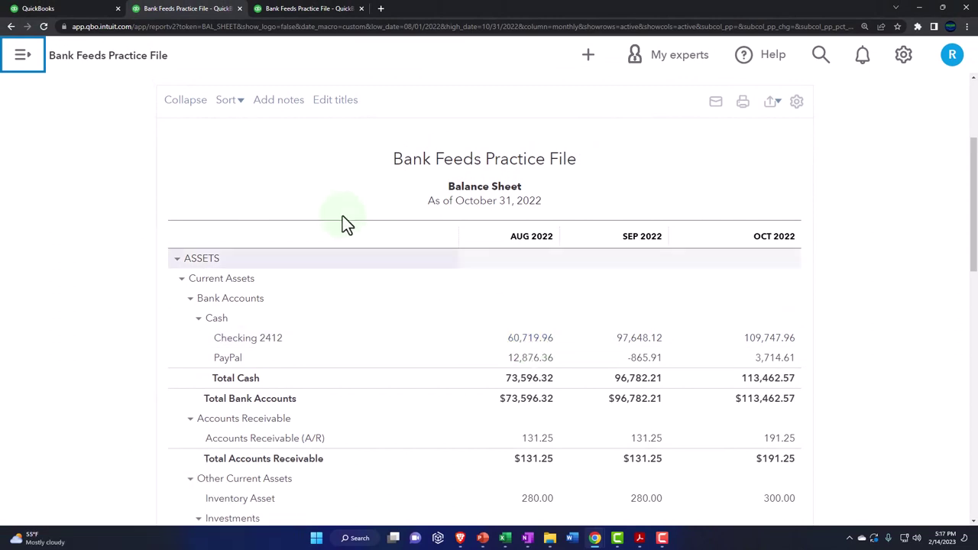
click(77, 9)
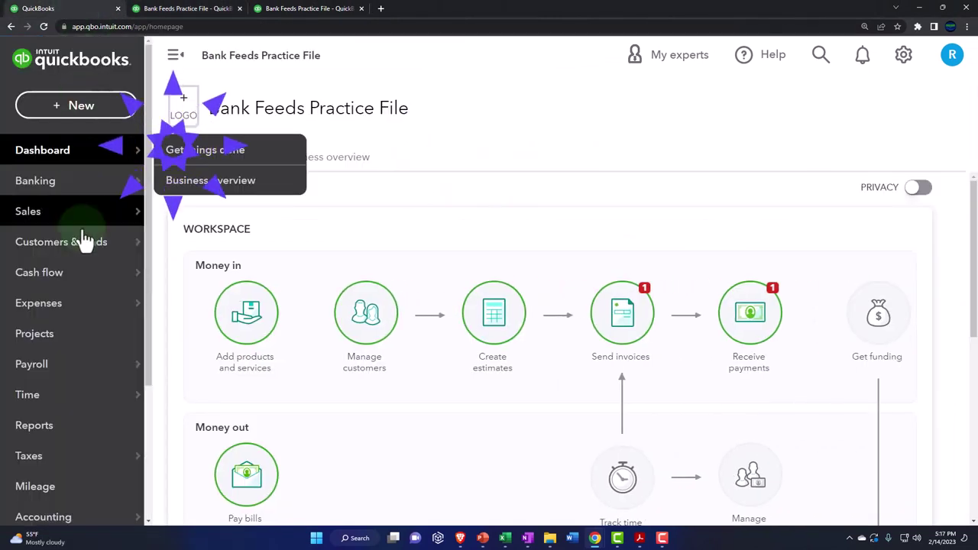
Zoom back out, search Reports for 'rec' and open Reconciliation Reports
mouse_move(84, 252)
key(ctrl+minus)
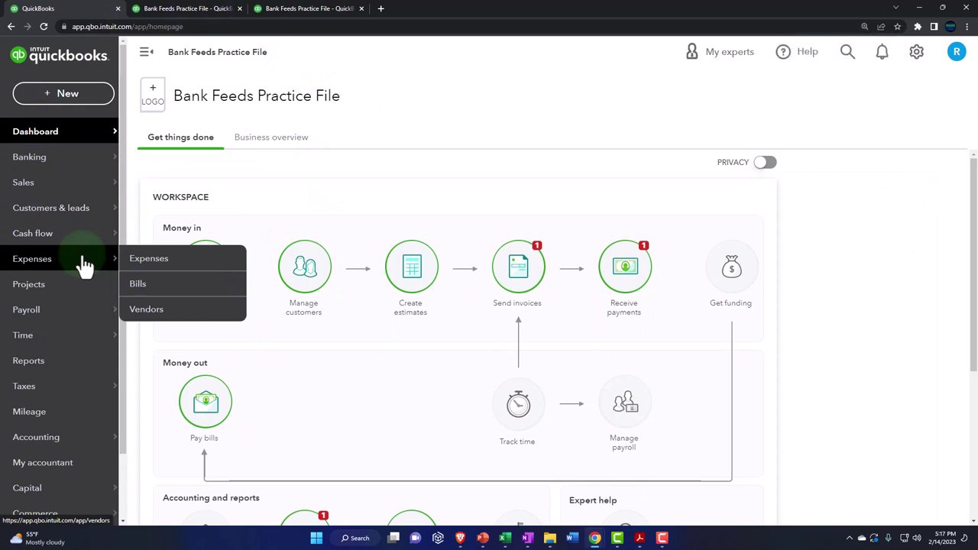
click(55, 369)
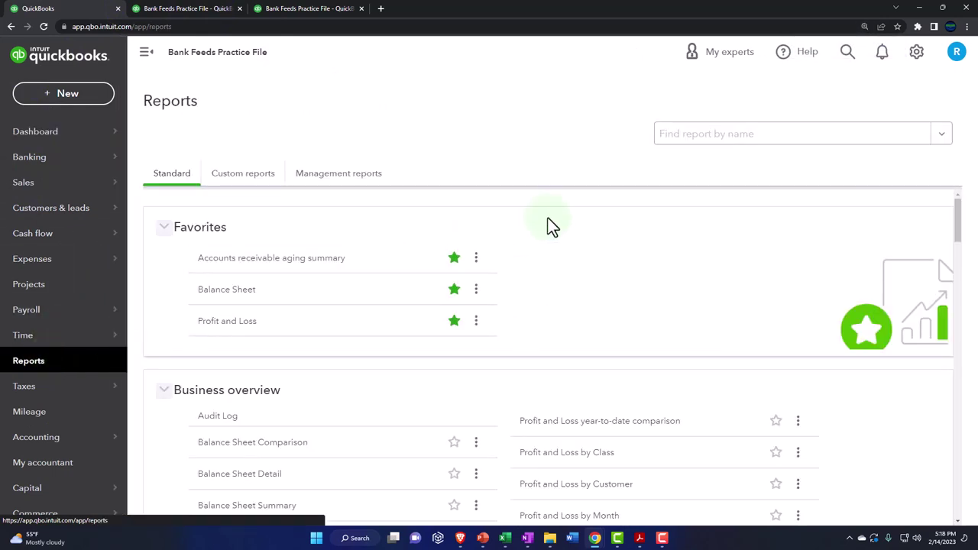
click(701, 142)
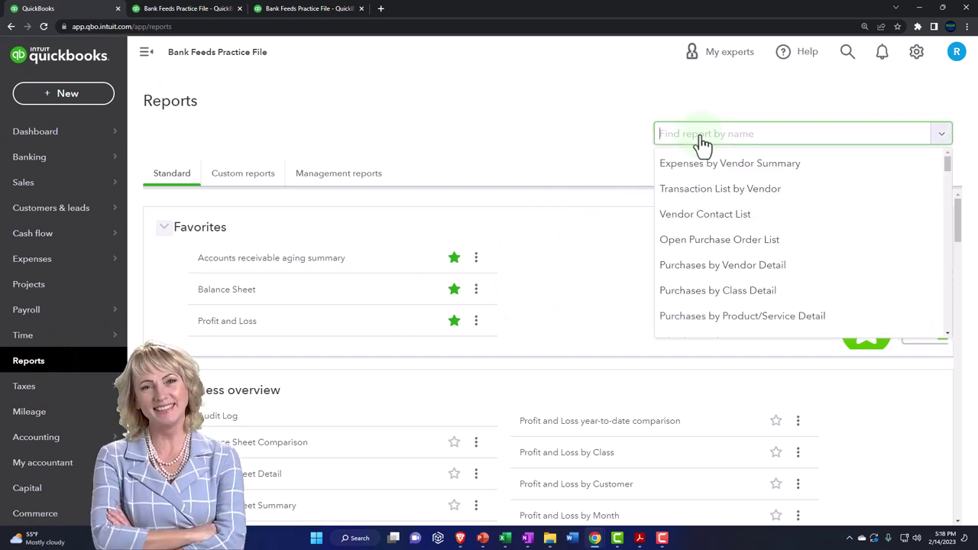
text(rec)
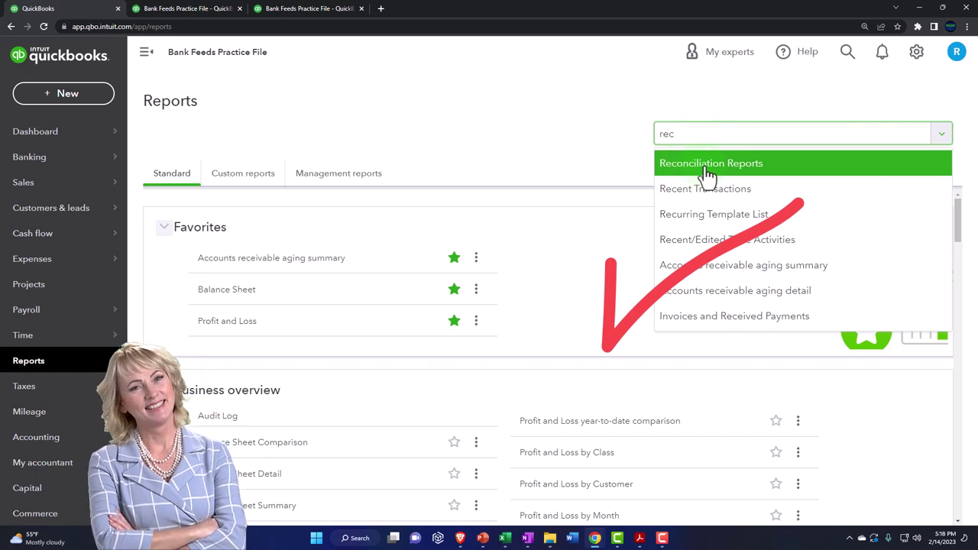
click(707, 175)
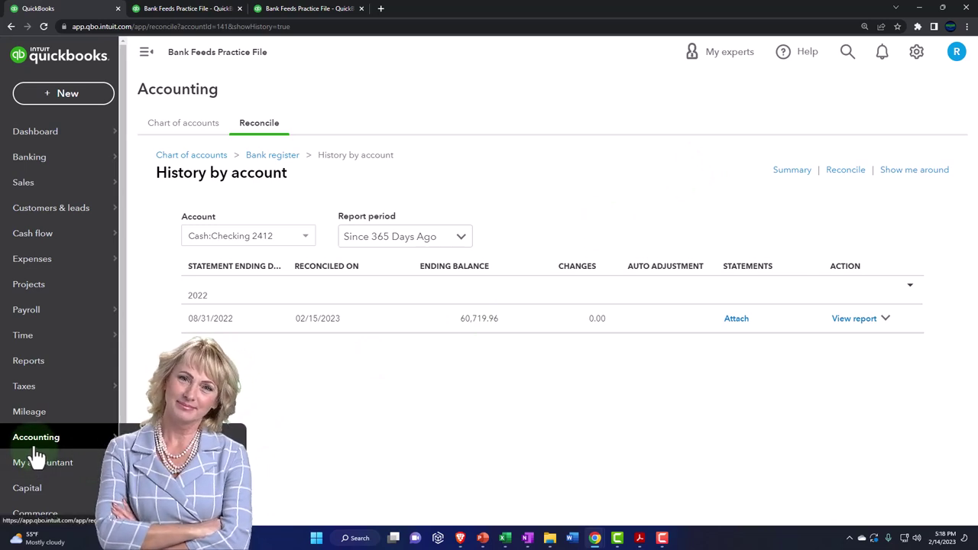
View the 08/31/2022 reconciliation report and read its summary
mouse_move(34, 453)
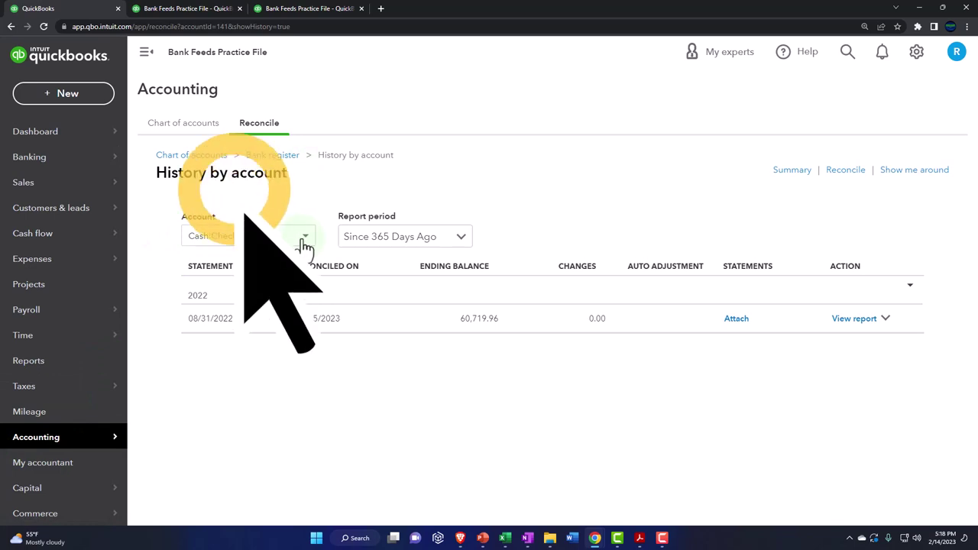
click(341, 321)
scroll(356, 347, down, 2)
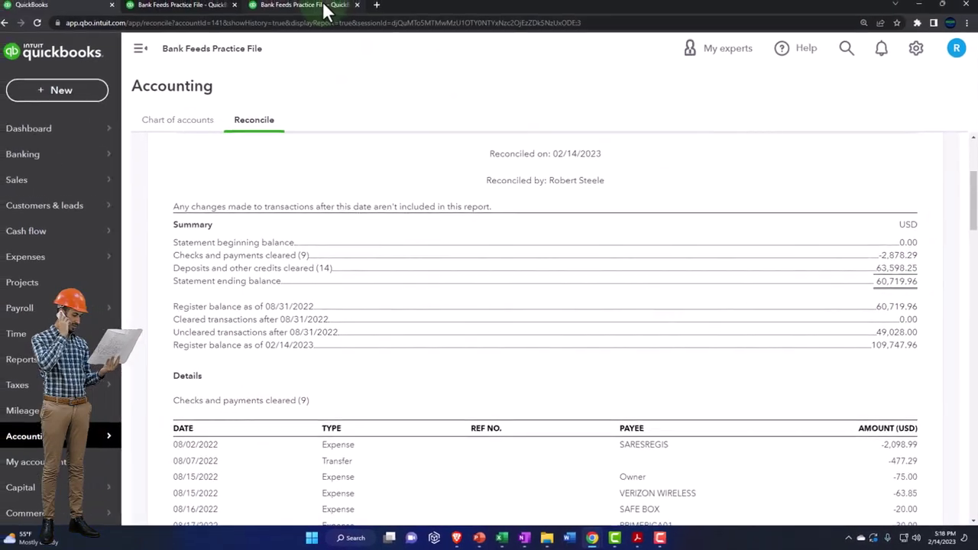
Go back to the Balance Sheet tab and zoom in to compare Checking 2412
click(324, 11)
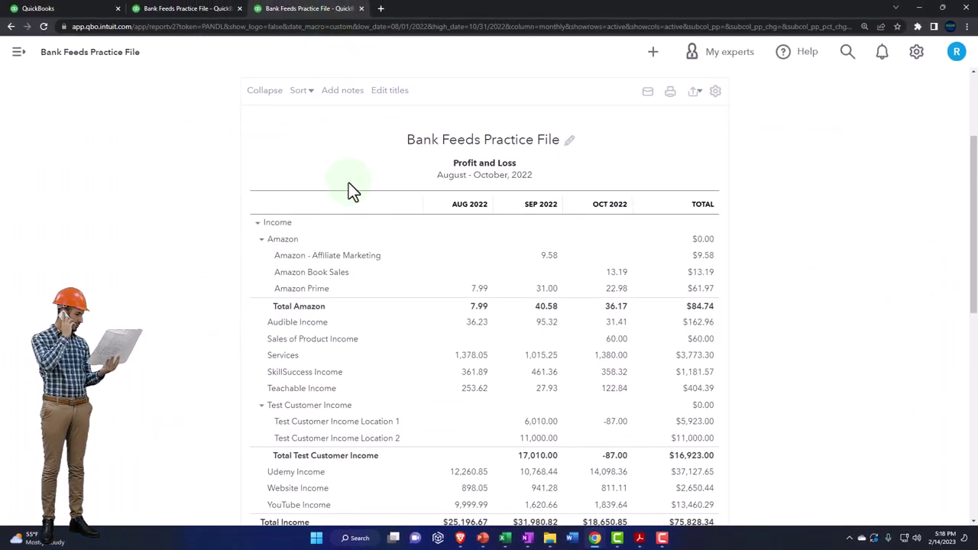
click(196, 15)
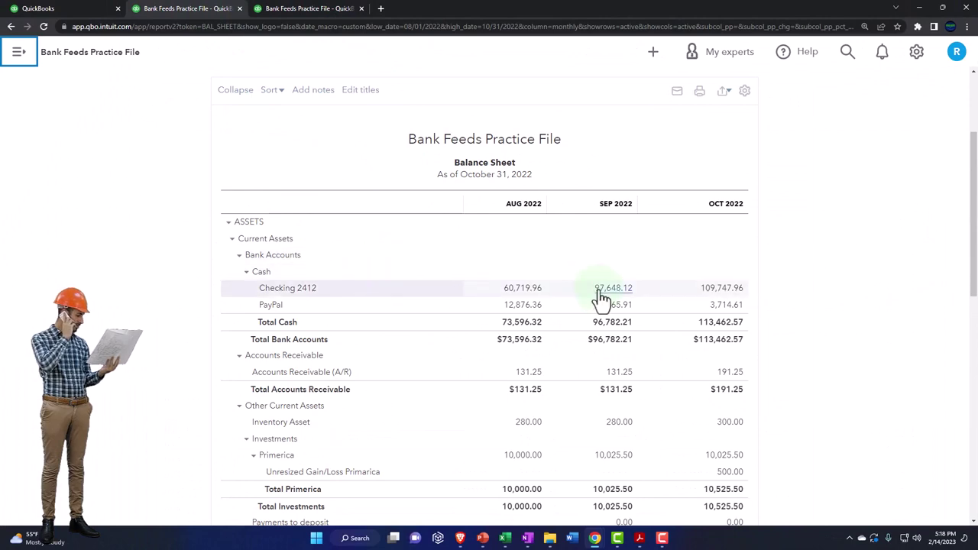
key(ctrl+plus)
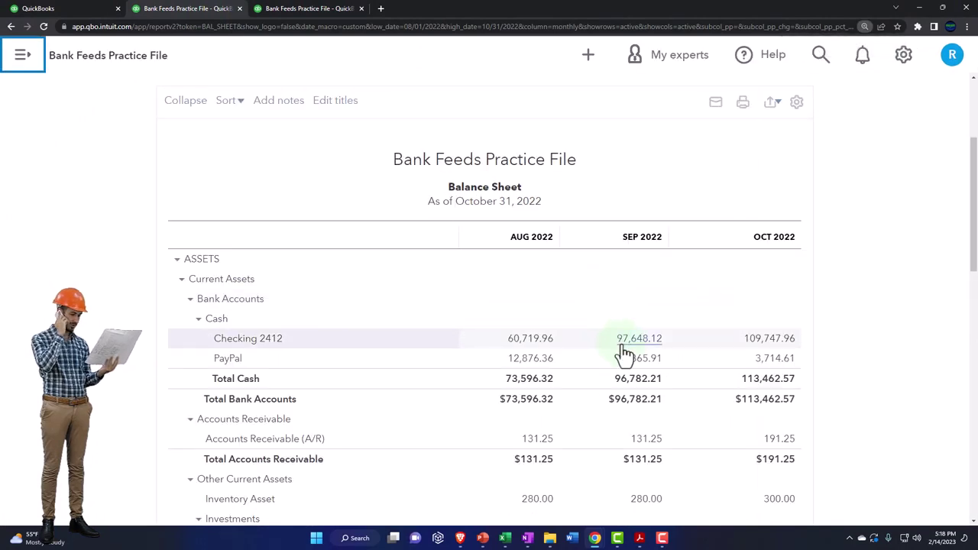
Open the September statement and compare its 60,719.96 opening balance against the August statement
mouse_move(637, 541)
click(671, 489)
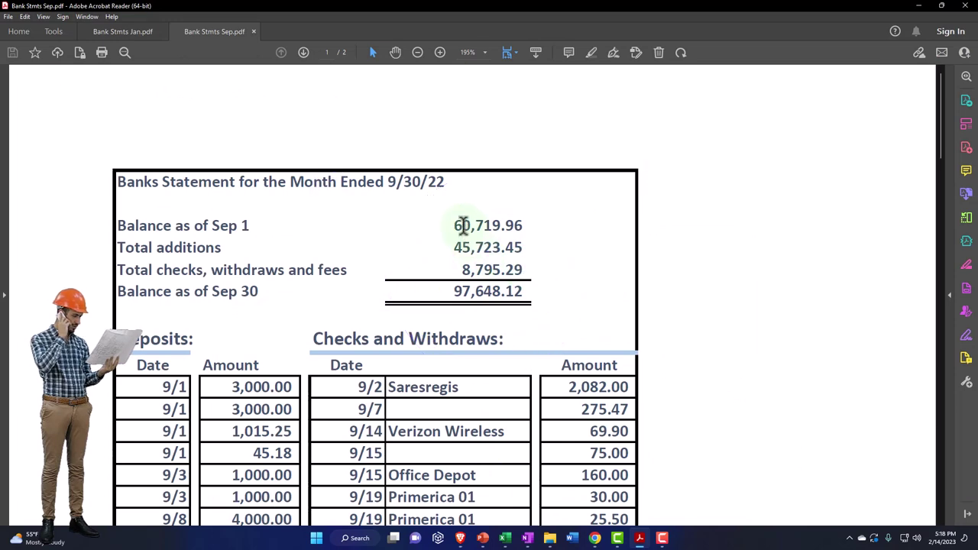
drag(449, 221, 490, 224)
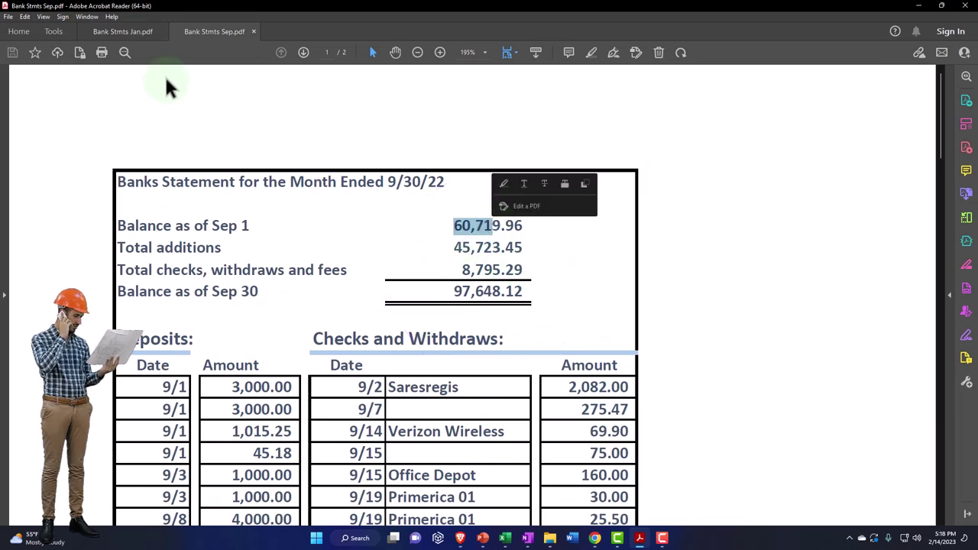
click(127, 29)
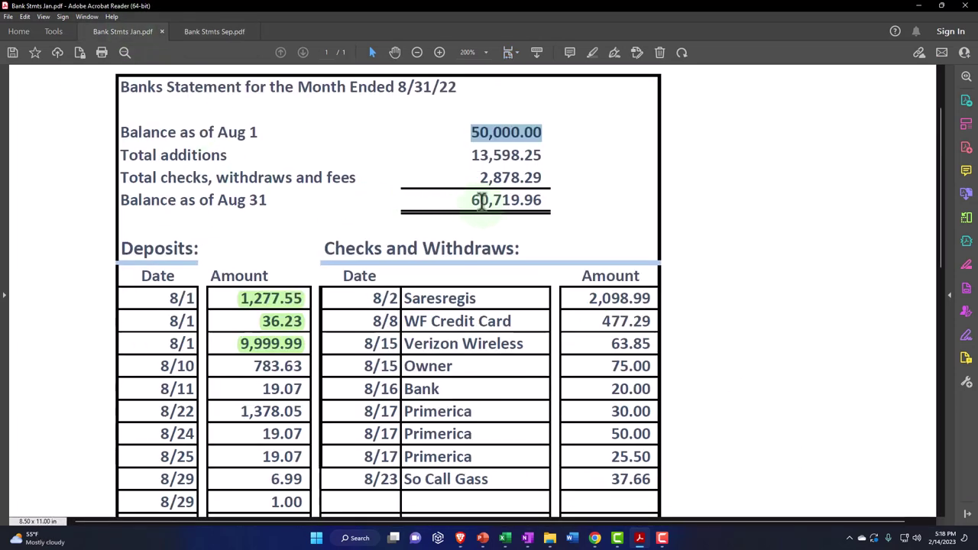
click(199, 34)
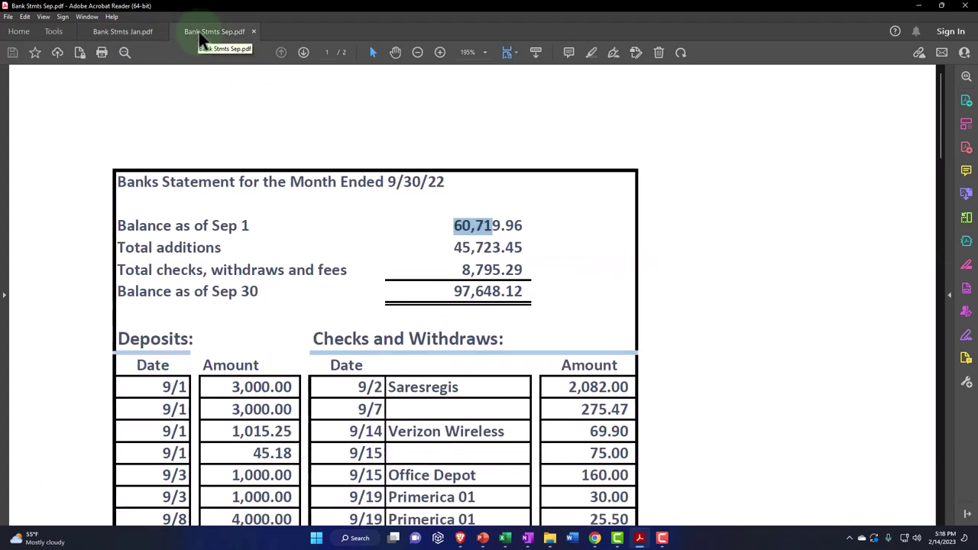
click(451, 257)
scroll(450, 257, down, 1)
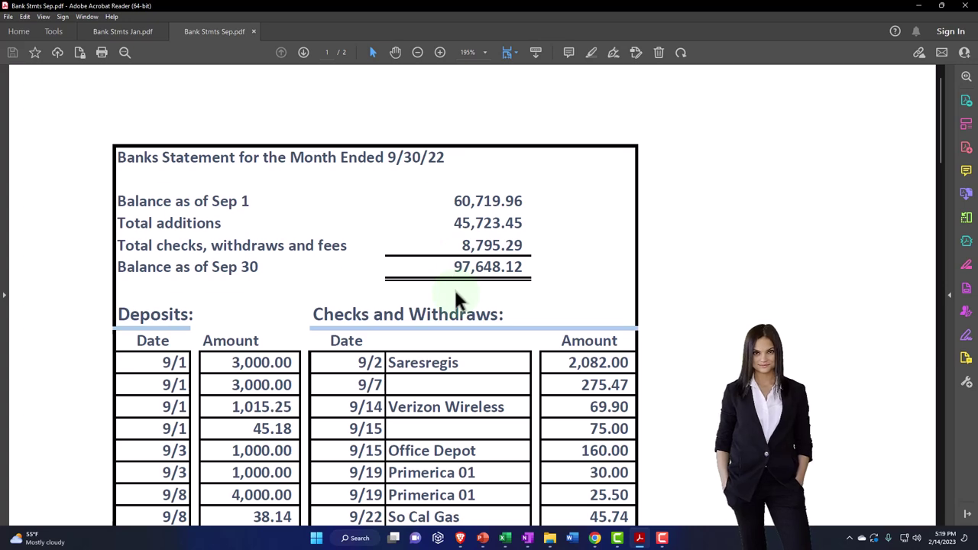
Hide the statement and select Checking 2412's 97,648.12 SEP 2022 amount on the Balance Sheet
click(918, 5)
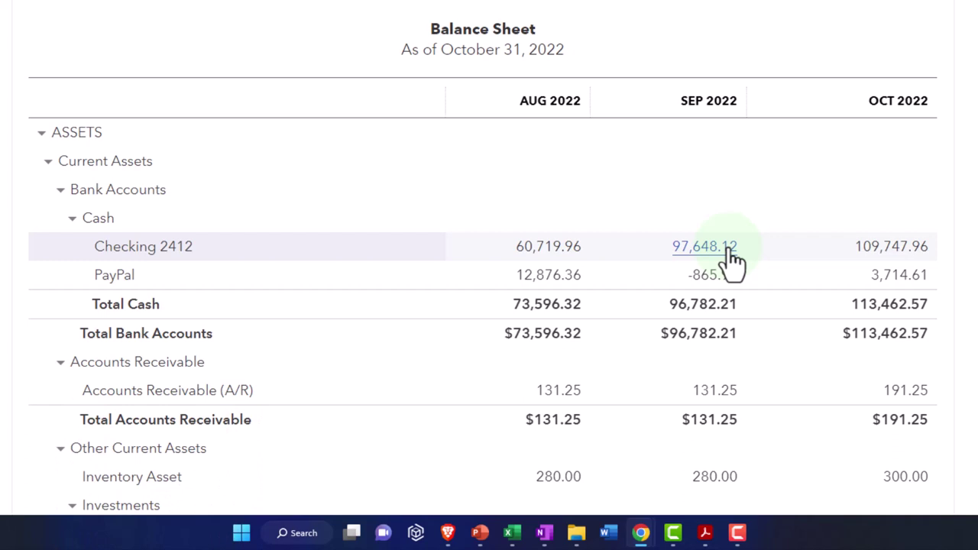
click(731, 251)
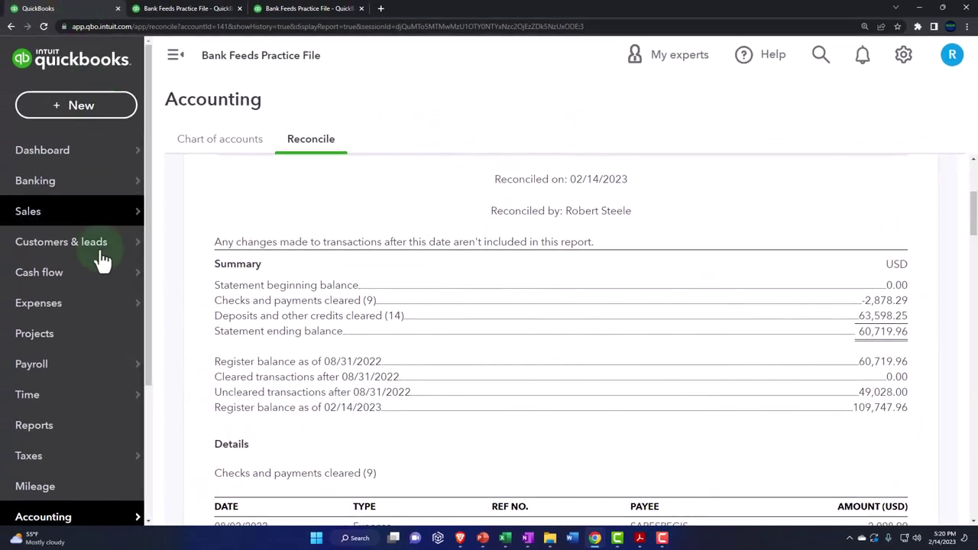
Open the Bank Feeds Practice File's Reconcile page for Cash:Checking 2412, moving the sample-company window aside
scroll(99, 263, down, 3)
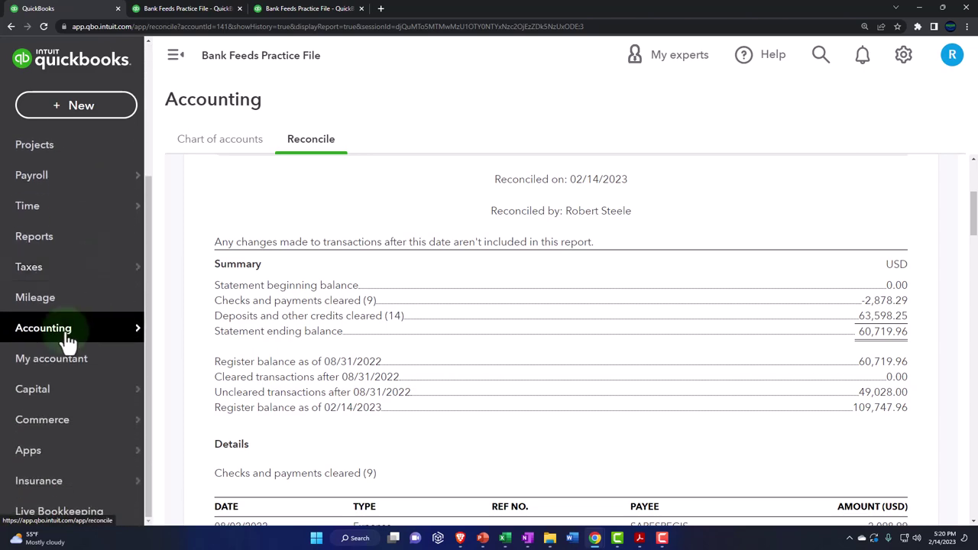
click(65, 340)
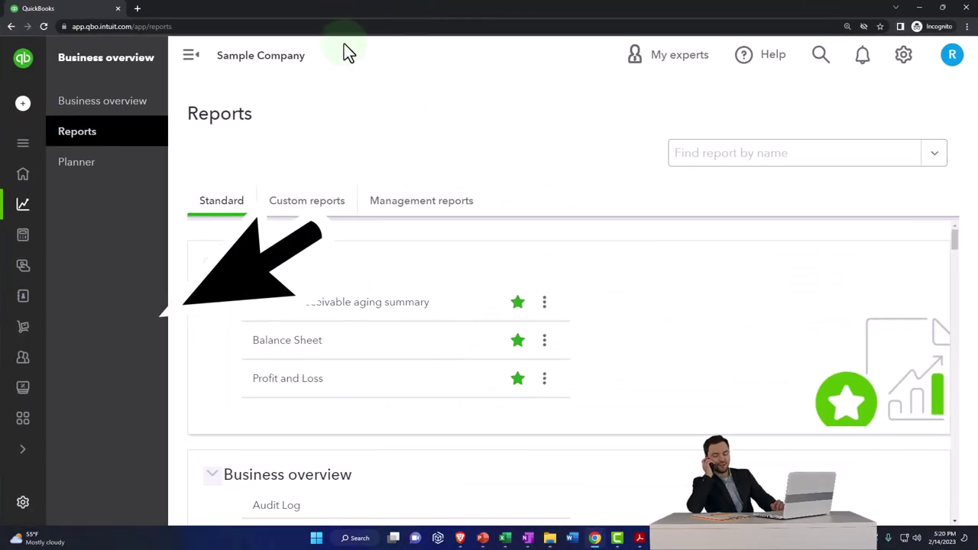
mouse_move(21, 241)
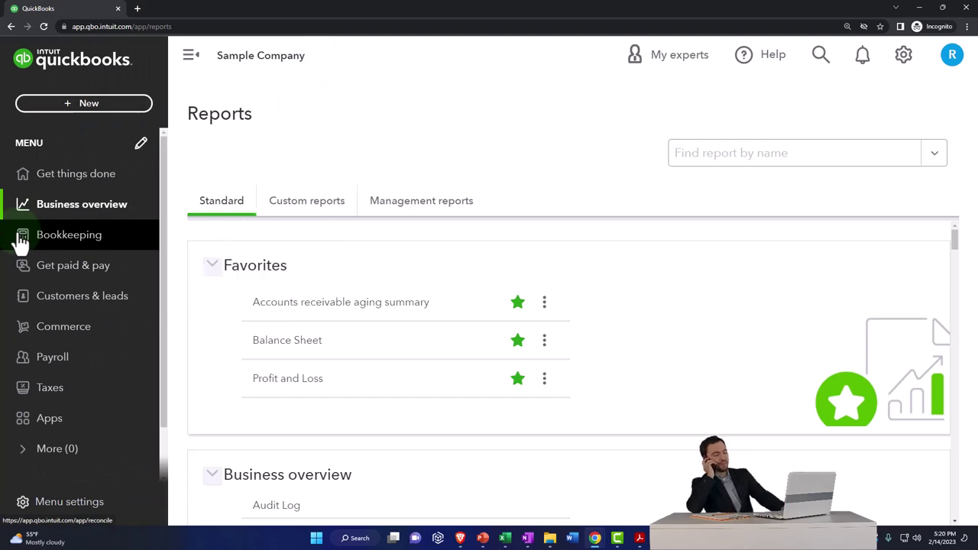
click(20, 241)
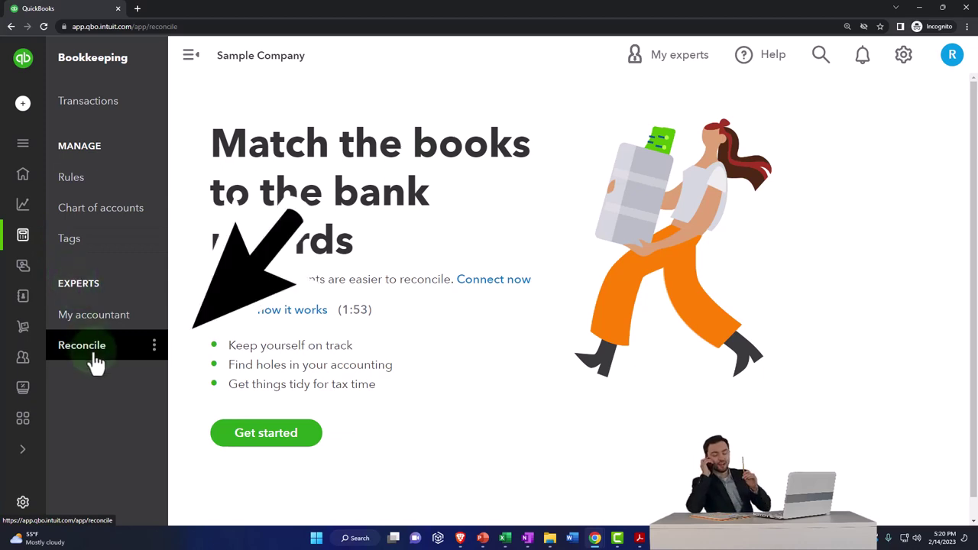
drag(262, 8, 977, 258)
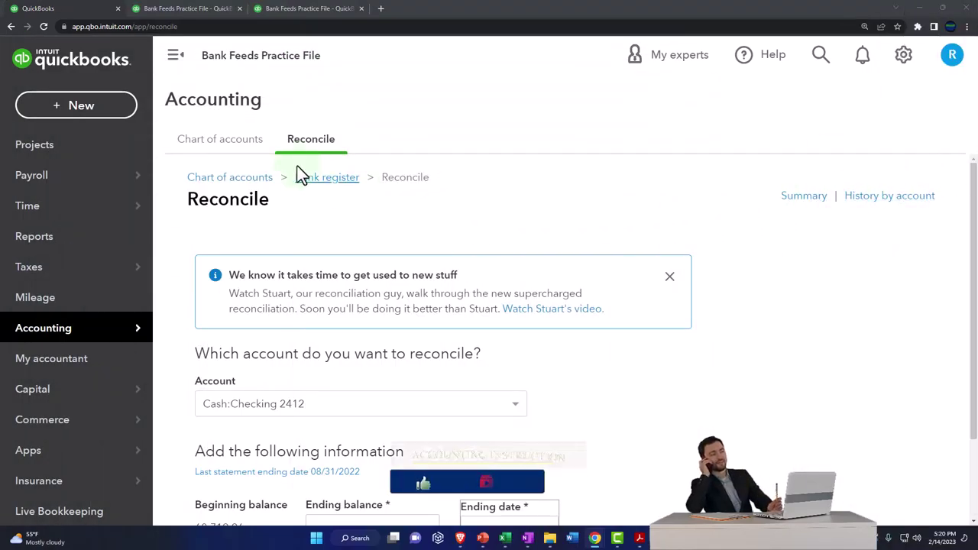
Collapse the sidebar, keep Cash:Checking 2412, and compare the 60,719.96 beginning balance with the statement
click(175, 58)
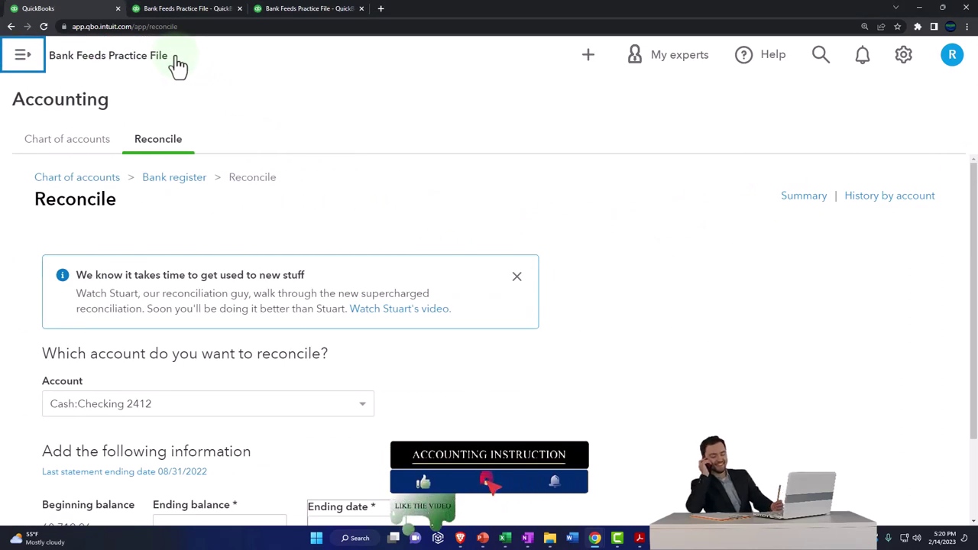
scroll(227, 180, down, 2)
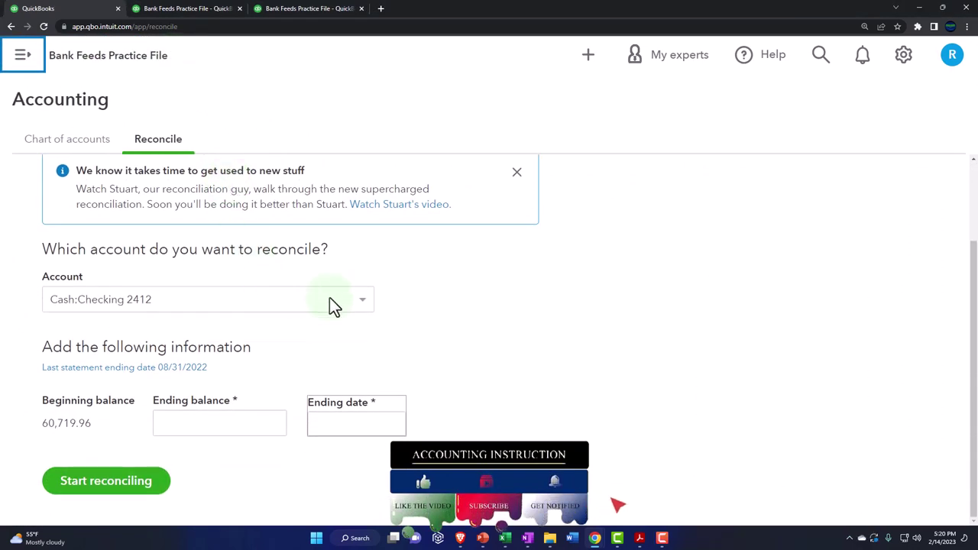
click(362, 304)
click(370, 309)
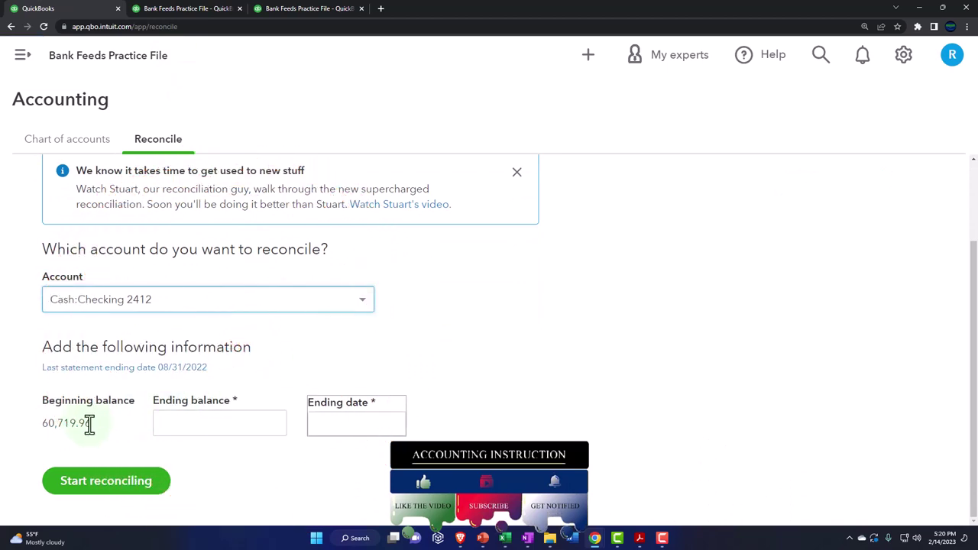
mouse_move(639, 538)
click(674, 496)
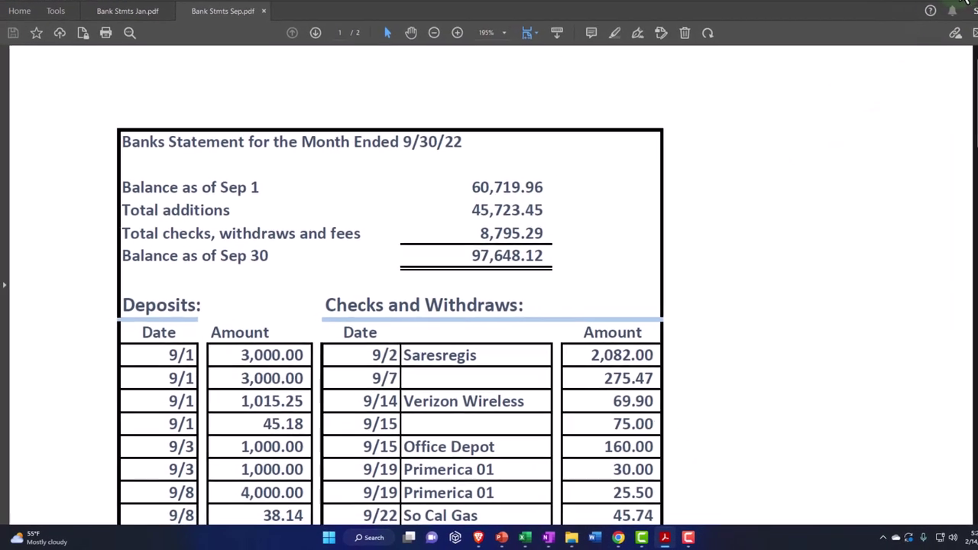
click(920, 6)
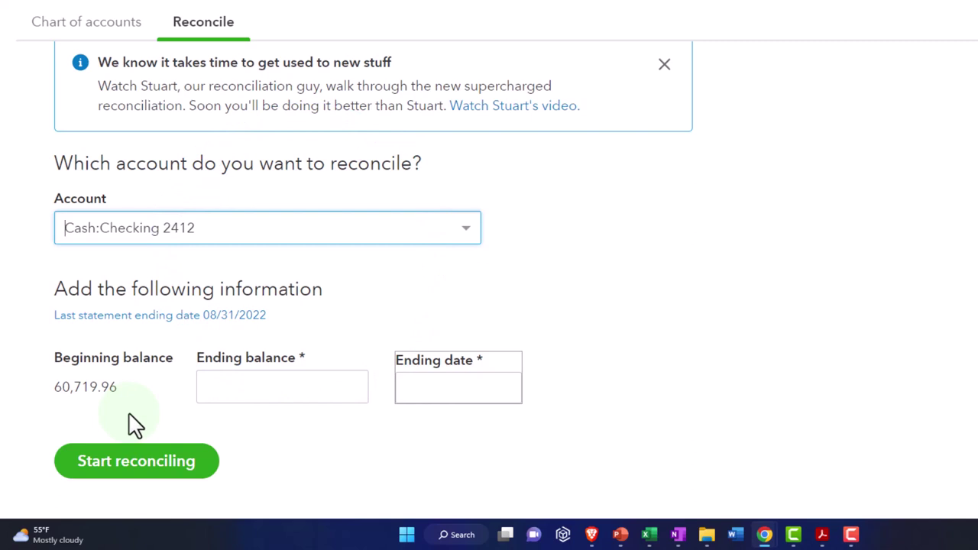
Enter 97,648.12 from the September bank statement as the ending balance
click(260, 388)
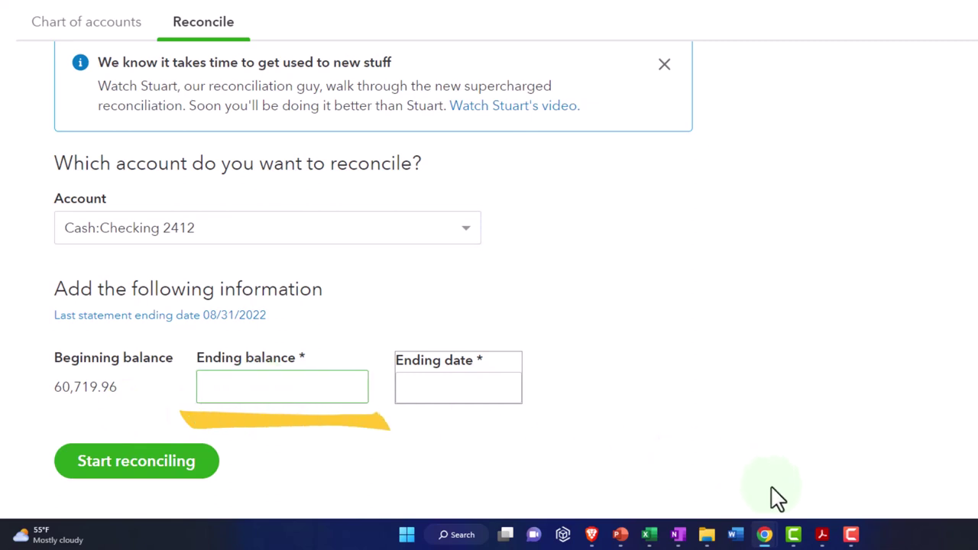
mouse_move(825, 536)
click(863, 487)
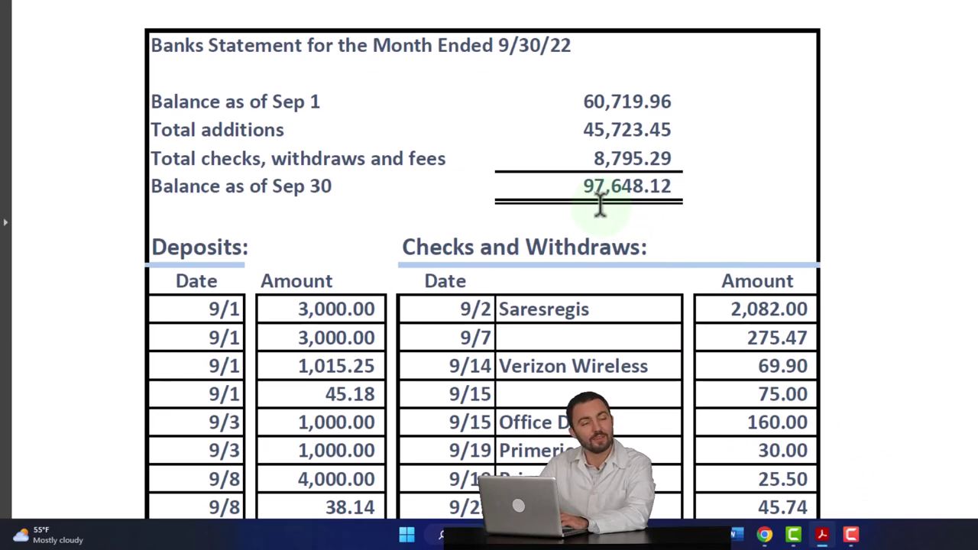
key(alt+Tab)
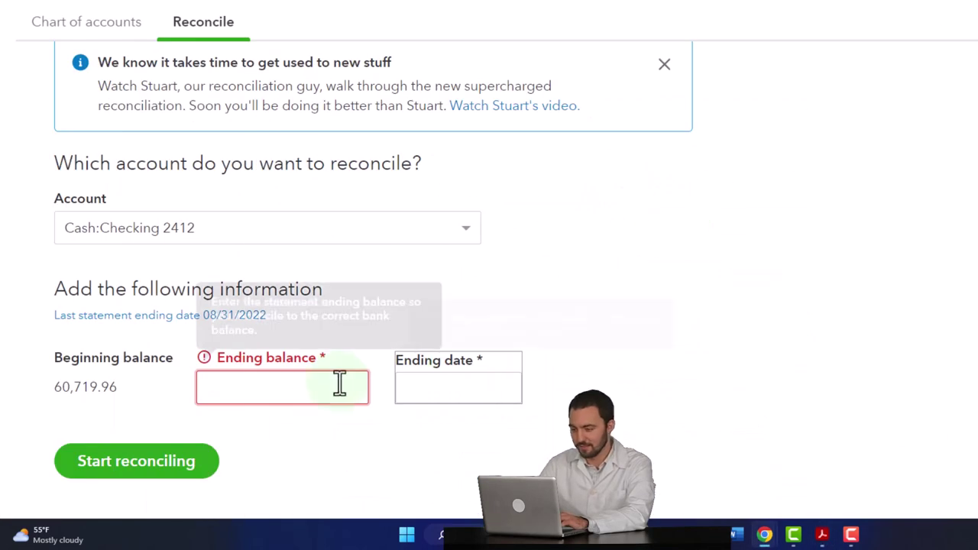
text(97,648)
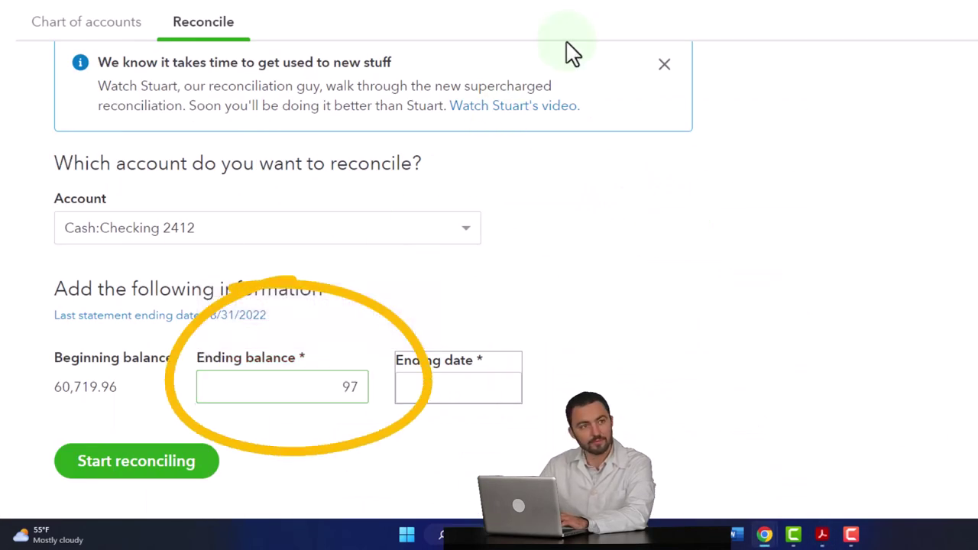
text(.12)
key(Tab)
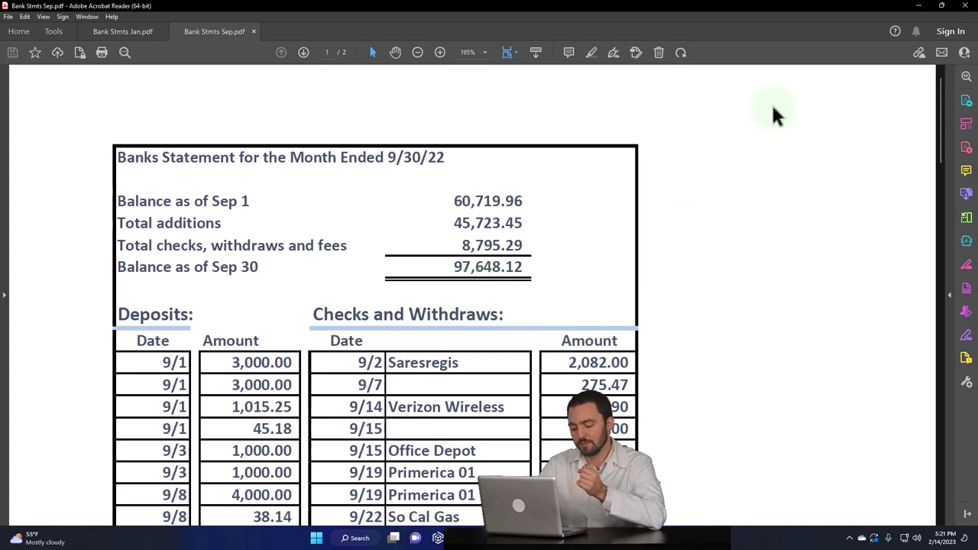
Pick September 30, 2022 in the Ending date calendar, giving 09/30/2022
click(918, 5)
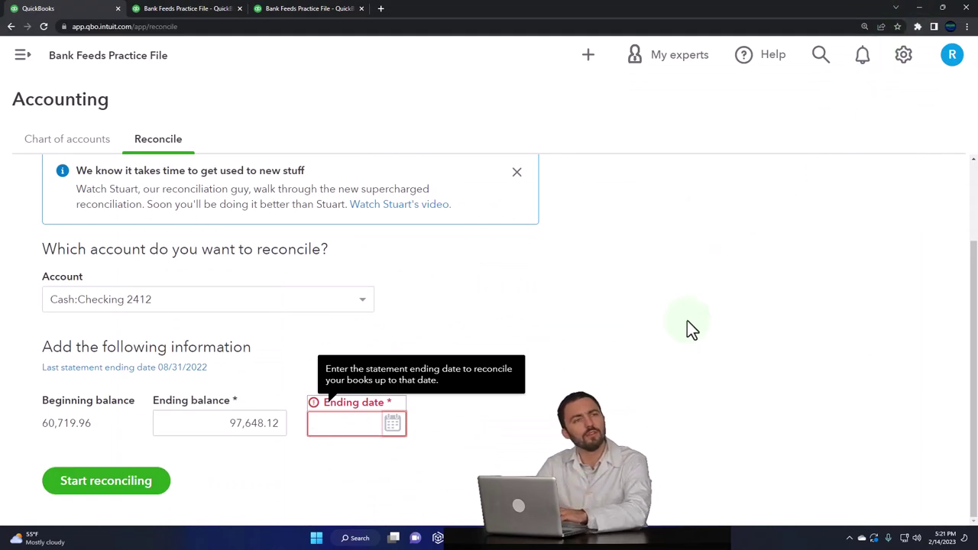
click(393, 424)
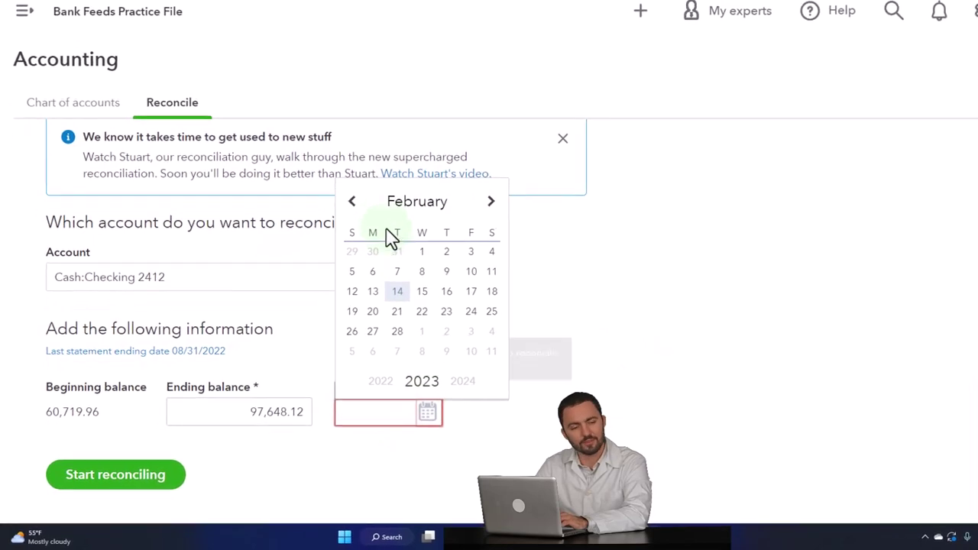
click(353, 200)
click(353, 199)
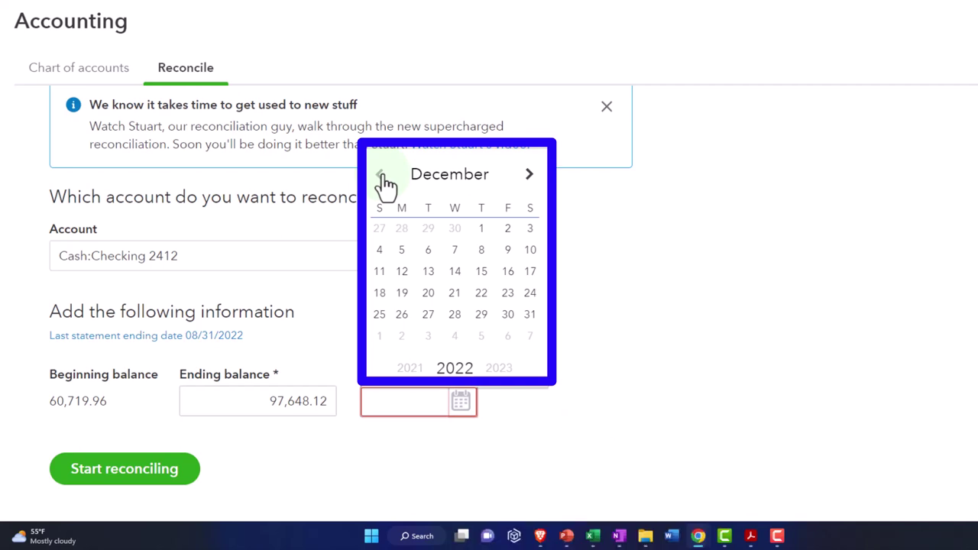
click(381, 177)
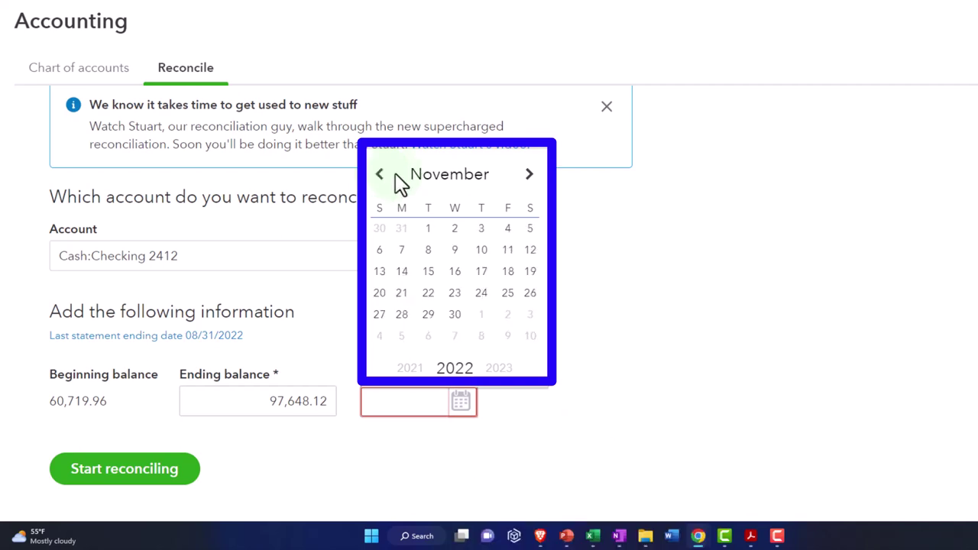
click(381, 178)
click(381, 177)
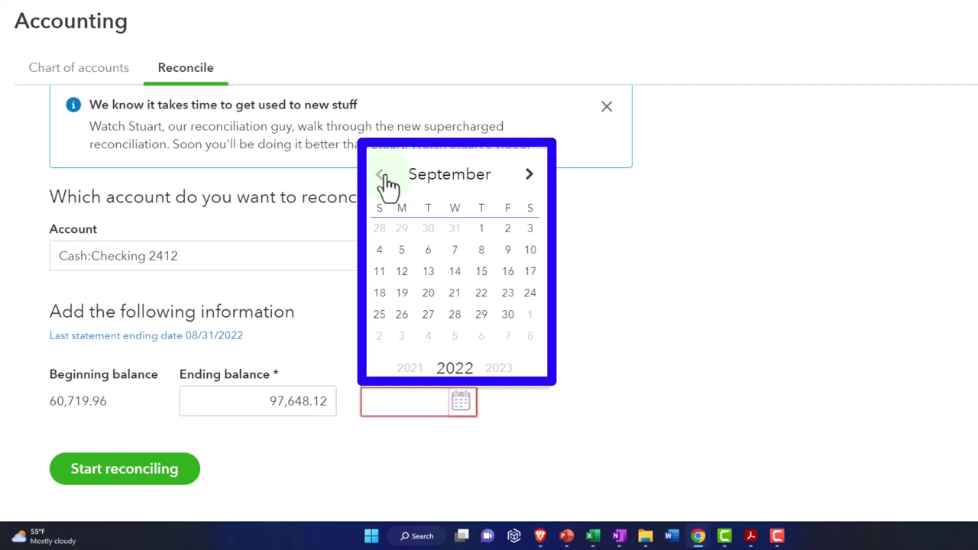
click(507, 316)
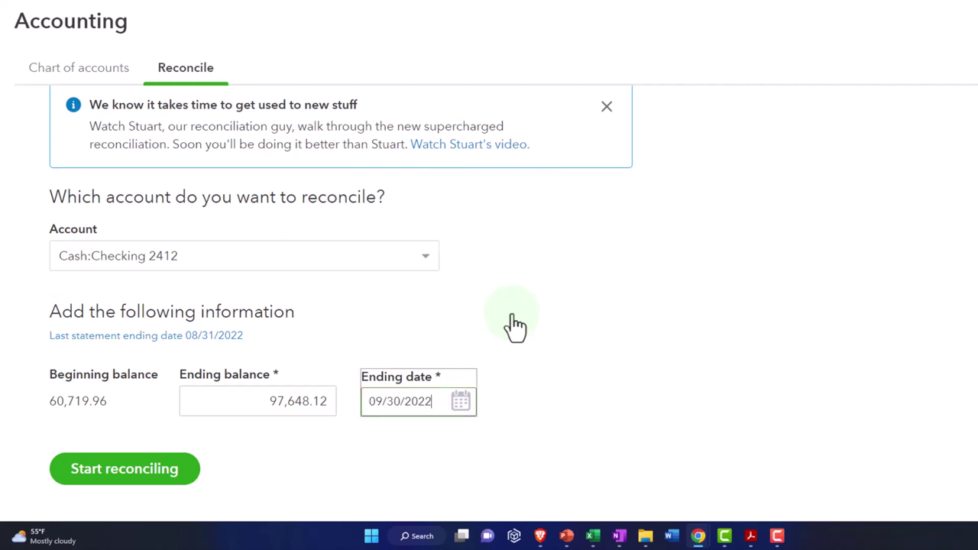
Start reconciling Checking 2412 and dismiss the 'Want more space' tip
mouse_move(750, 534)
mouse_move(785, 504)
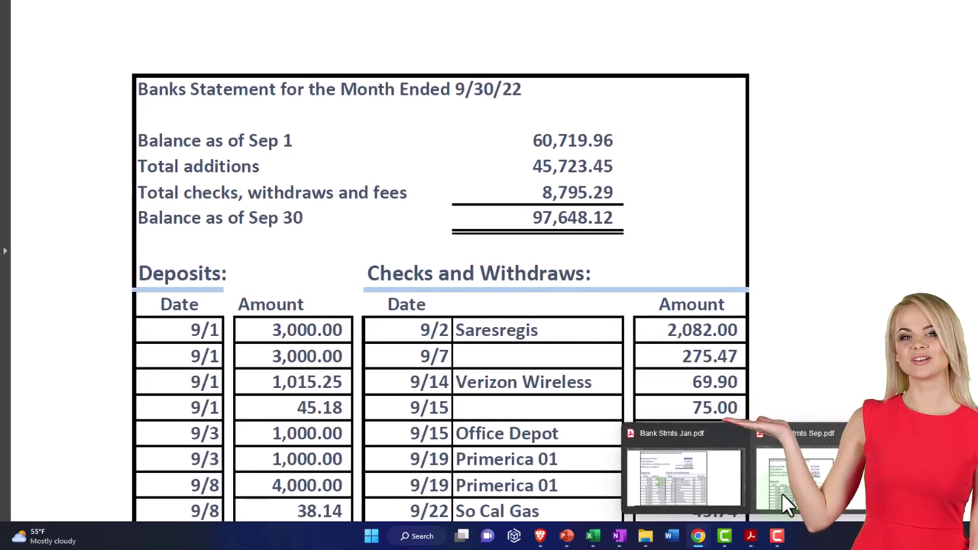
click(168, 468)
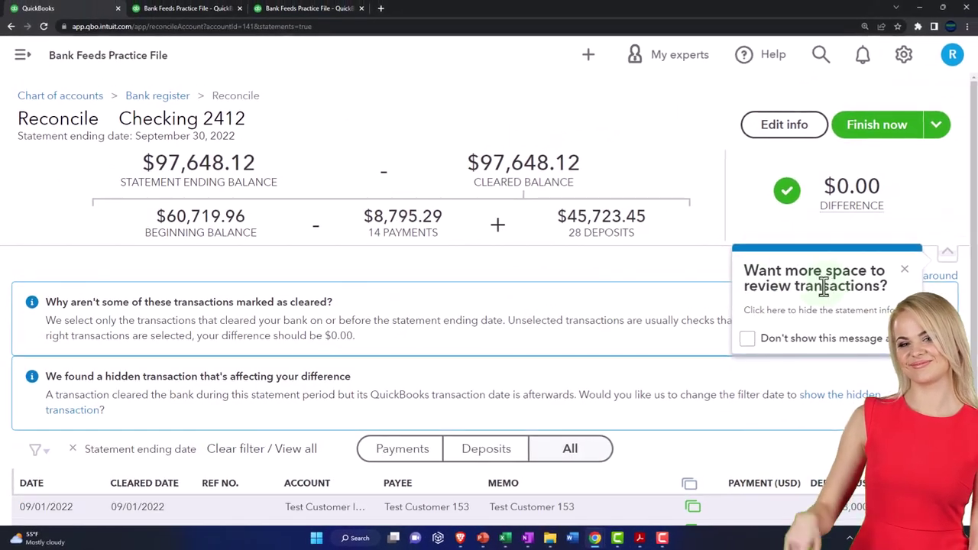
click(905, 269)
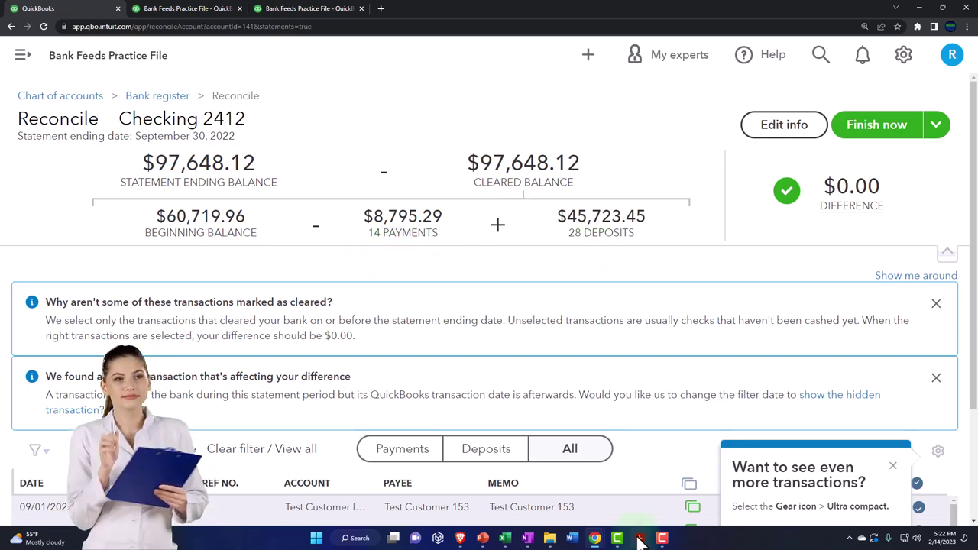
Compare the 97,648.12 cleared balance and $0.00 difference against the bank statement totals
mouse_move(640, 535)
click(675, 479)
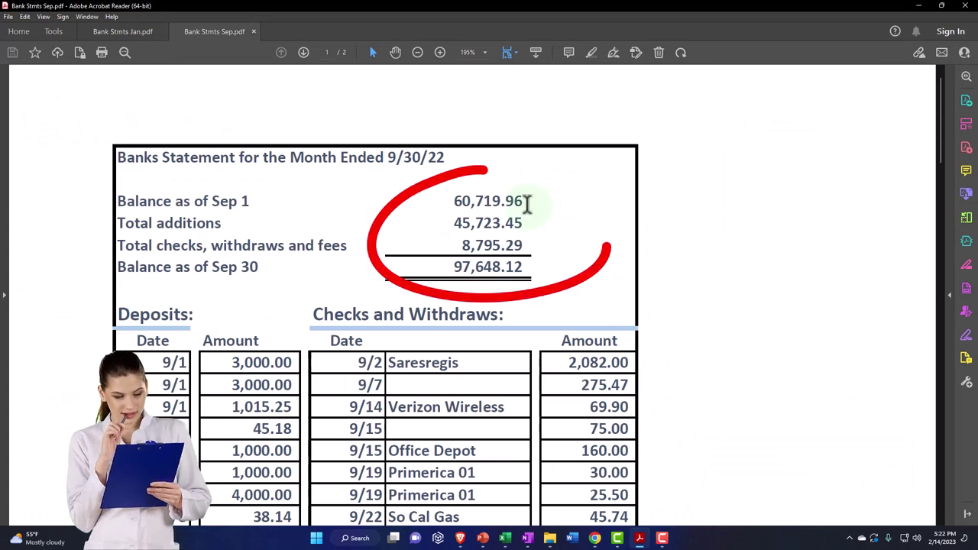
scroll(548, 254, down, 1)
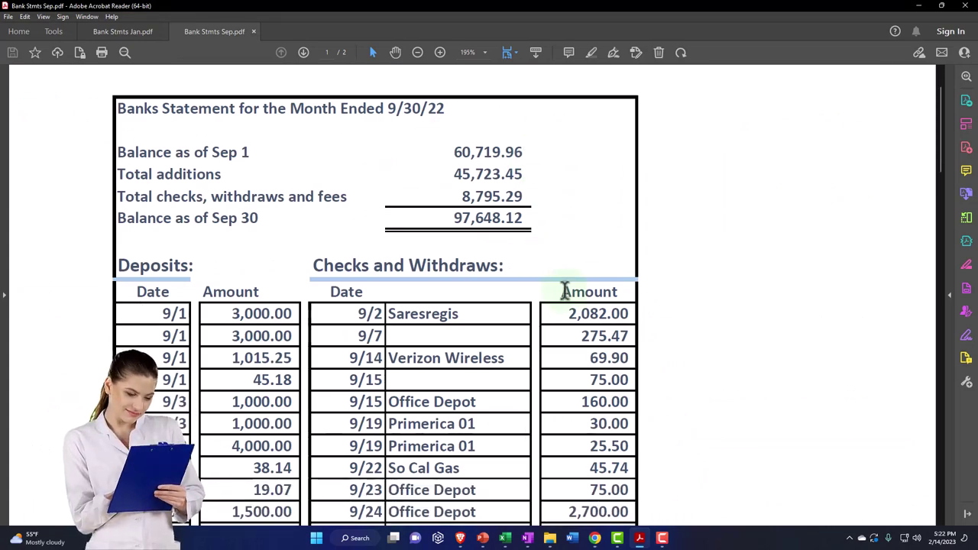
click(917, 6)
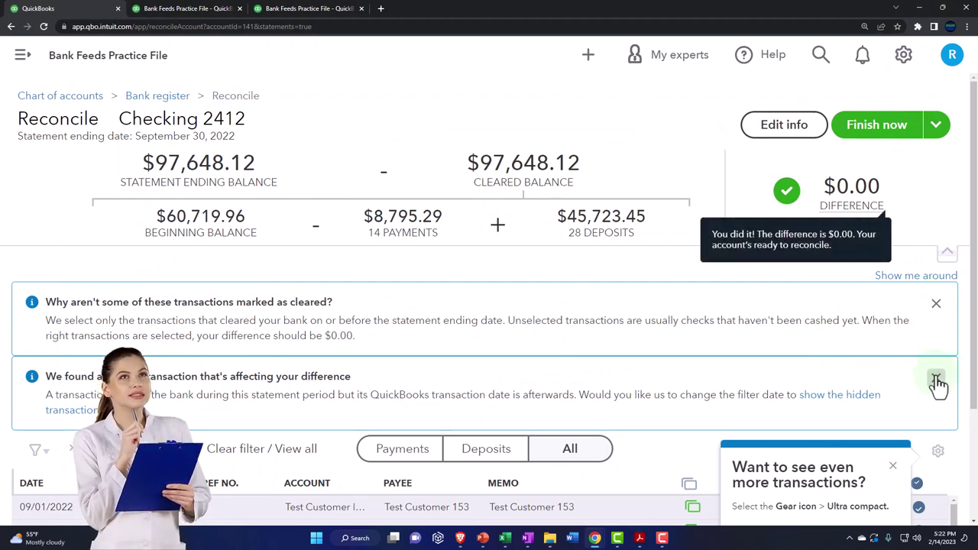
Close the 'Want to see even more transactions?' tip and zoom the browser out one step
click(893, 468)
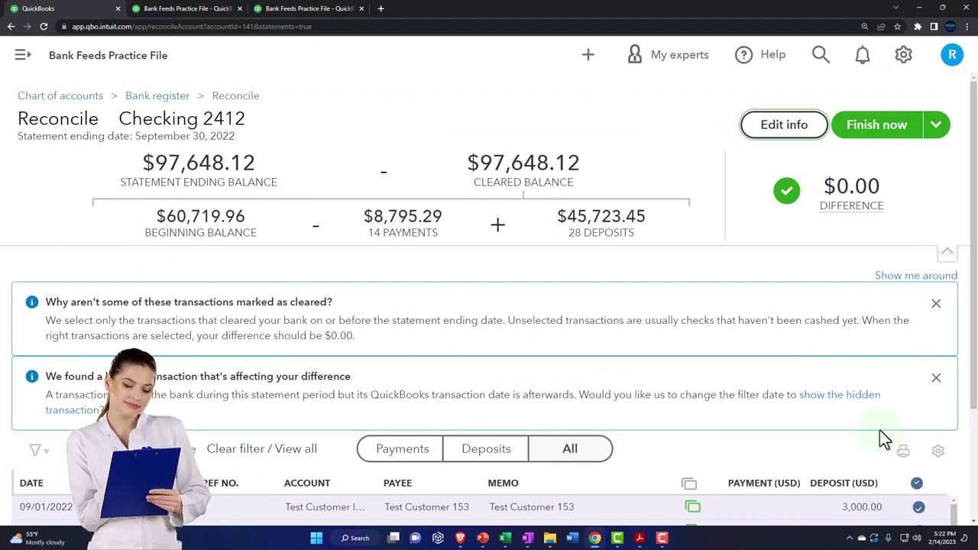
key(ctrl+minus)
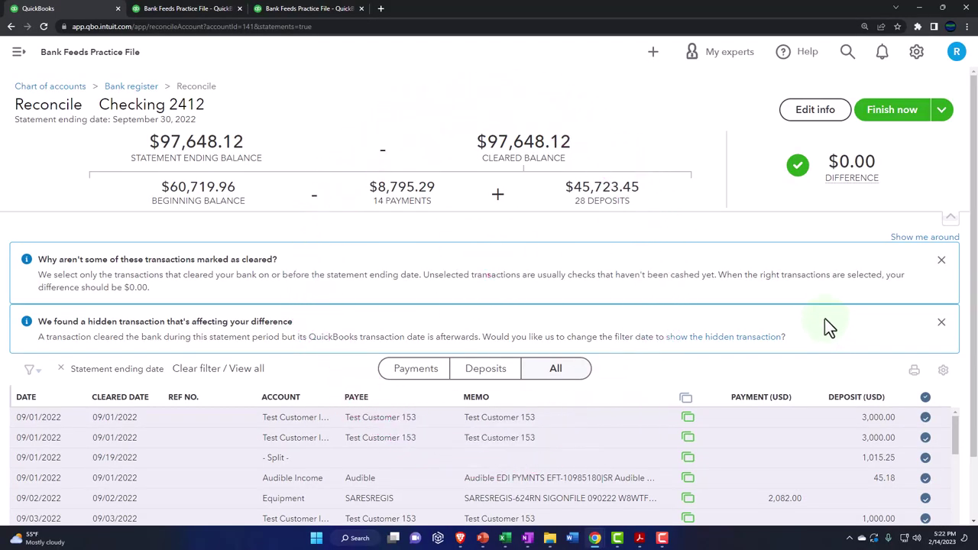
click(811, 110)
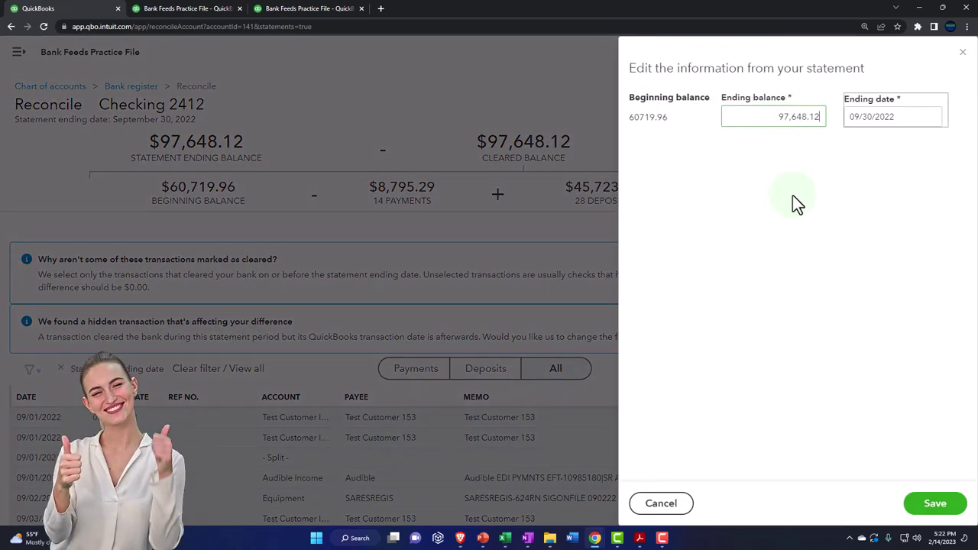
click(934, 507)
scroll(886, 473, down, 2)
scroll(869, 443, up, 2)
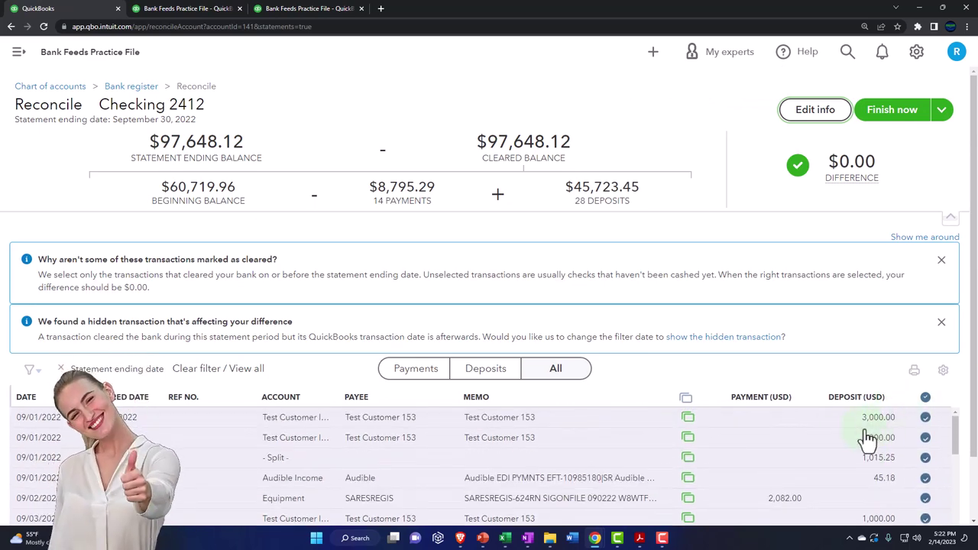
key(ctrl+minus)
key(ctrl+minus)
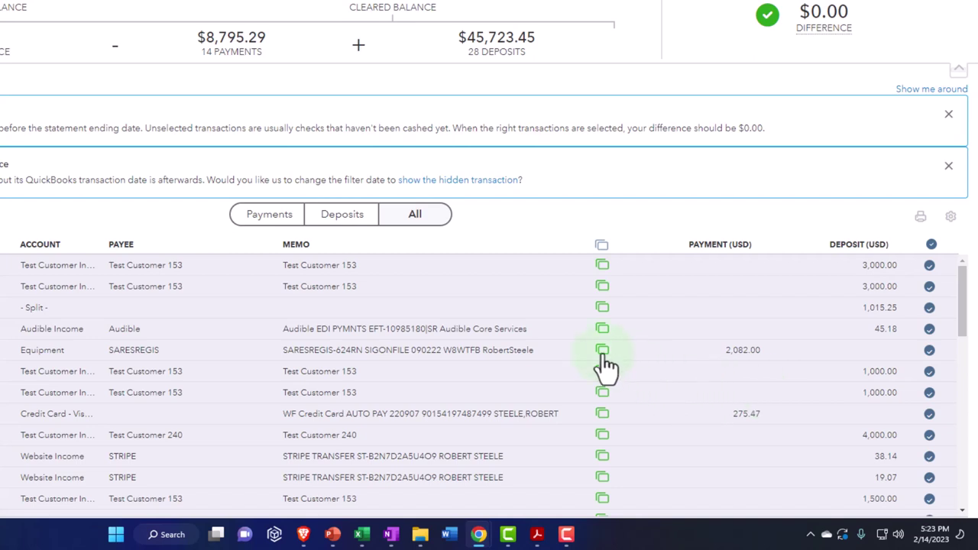
mouse_move(601, 342)
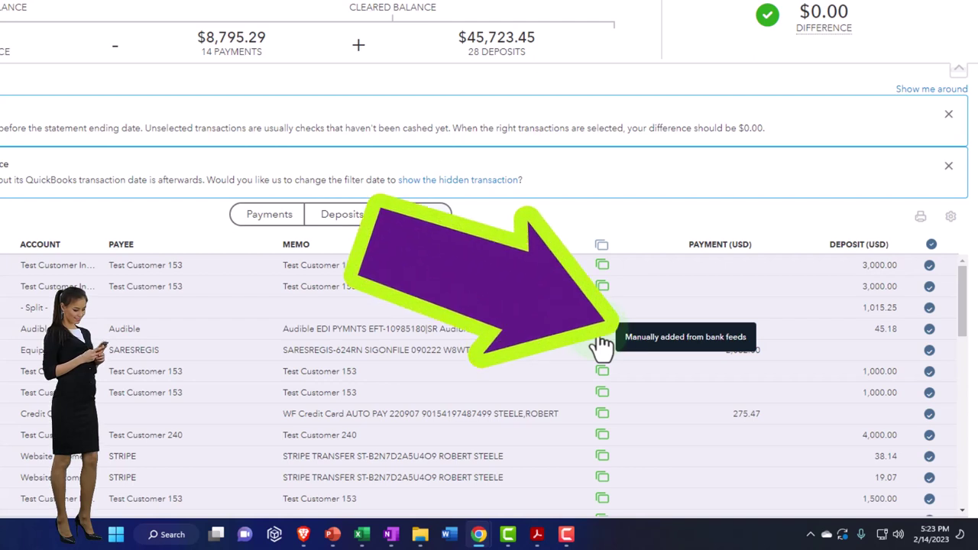
Filter the Checking 2412 reconciliation list to cleared payments only
click(269, 221)
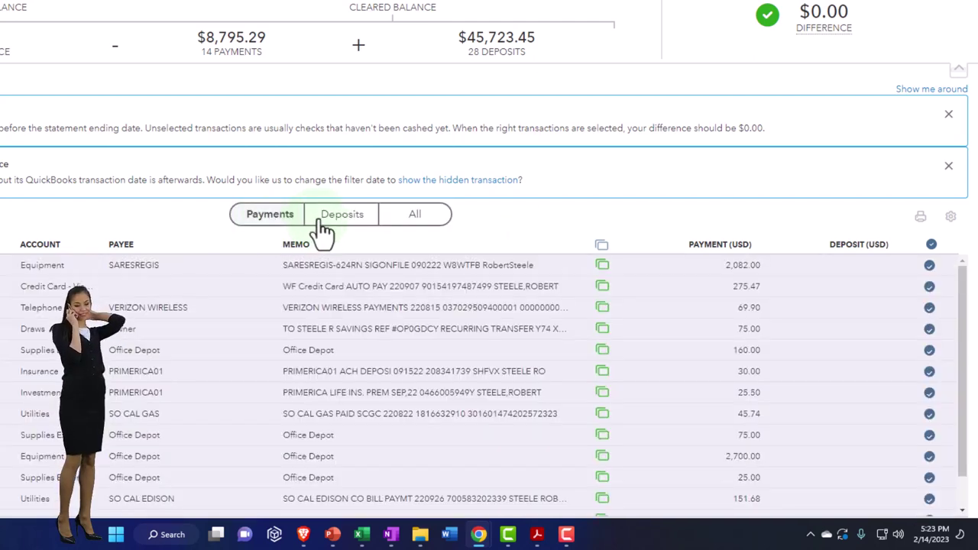
click(325, 221)
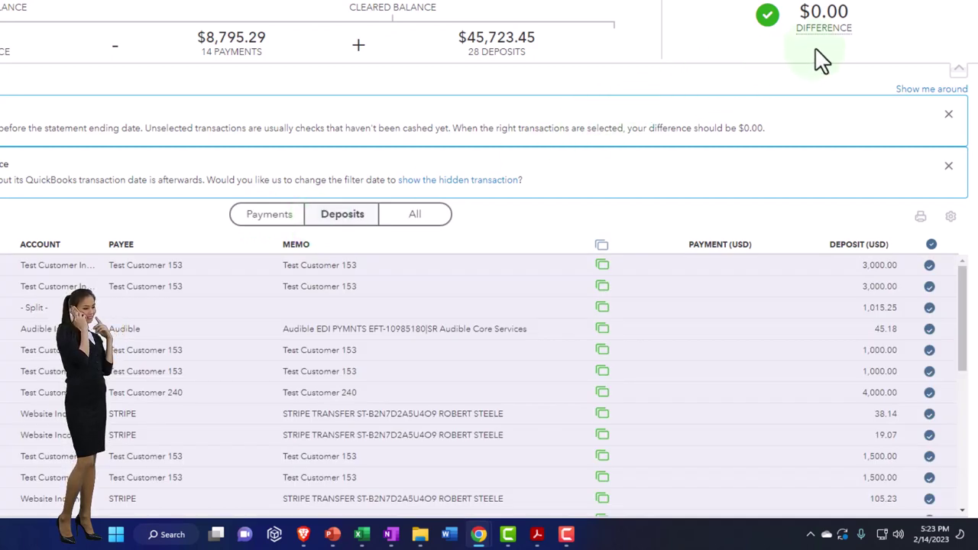
click(276, 223)
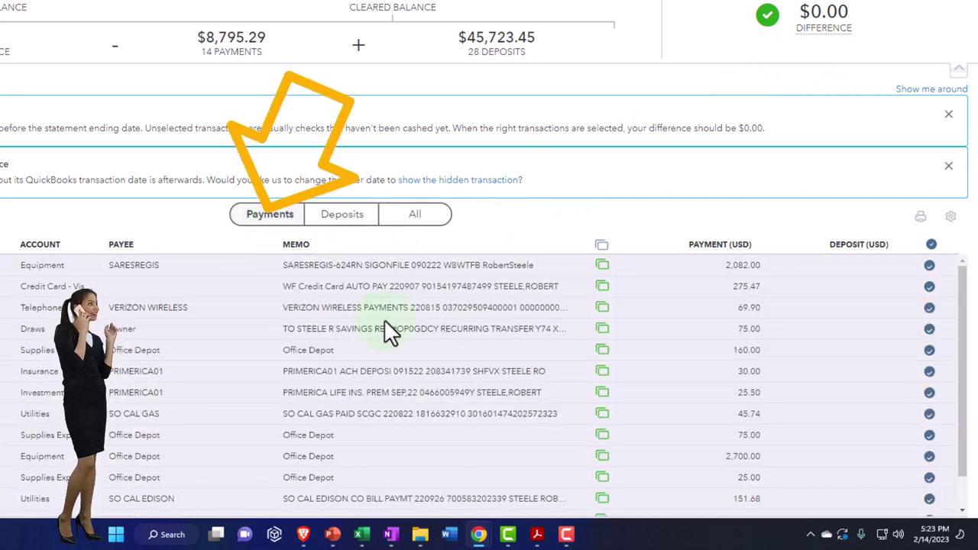
Check the listed payments against the September statement's checks and withdrawals
mouse_move(536, 535)
click(576, 489)
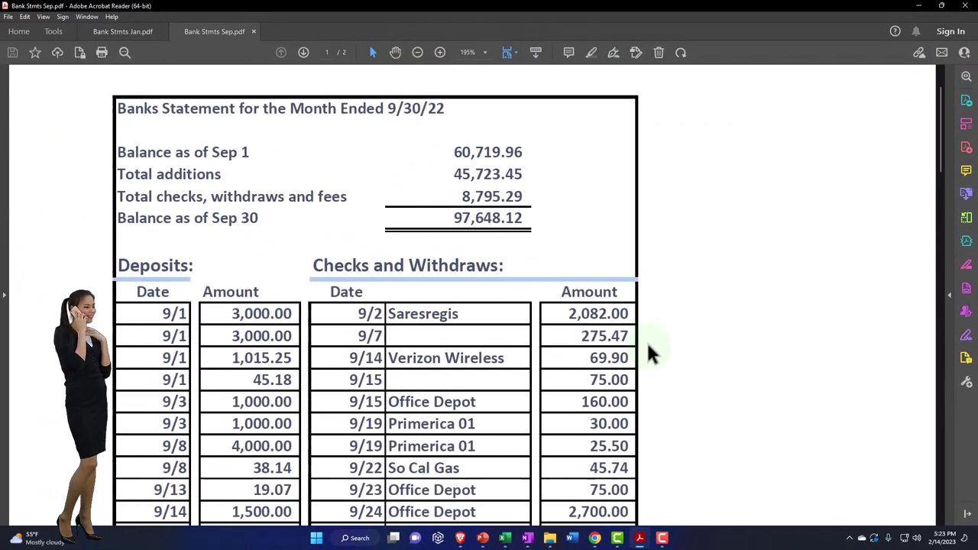
click(921, 6)
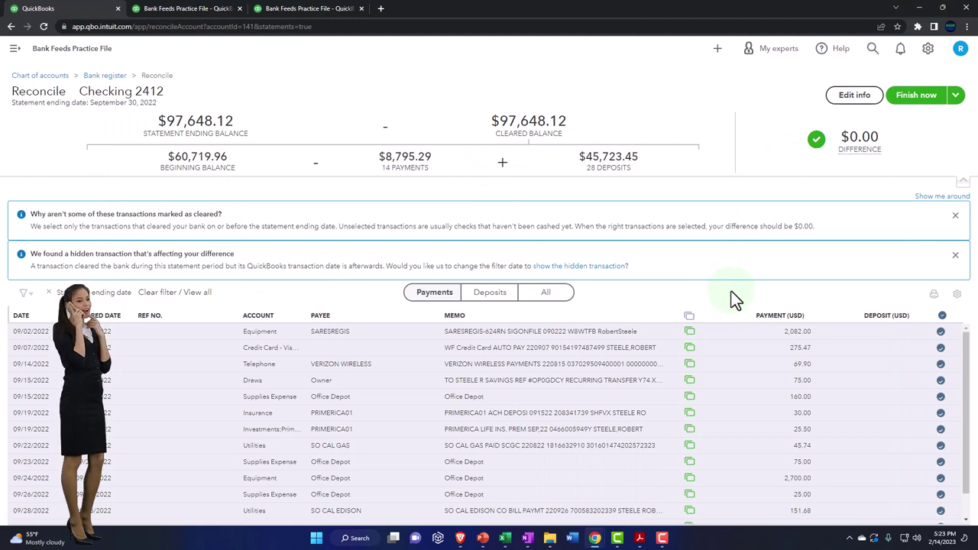
scroll(759, 349, down, 2)
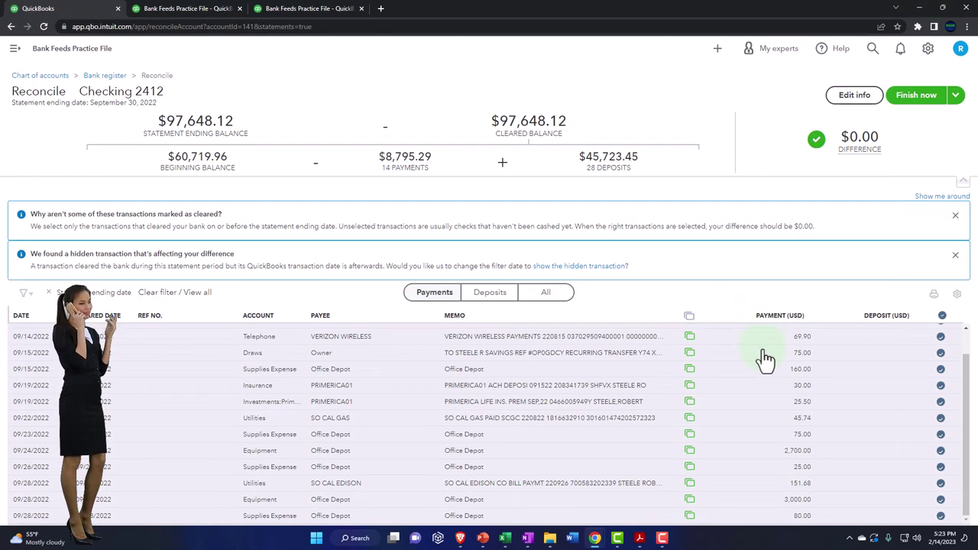
mouse_move(654, 538)
click(672, 500)
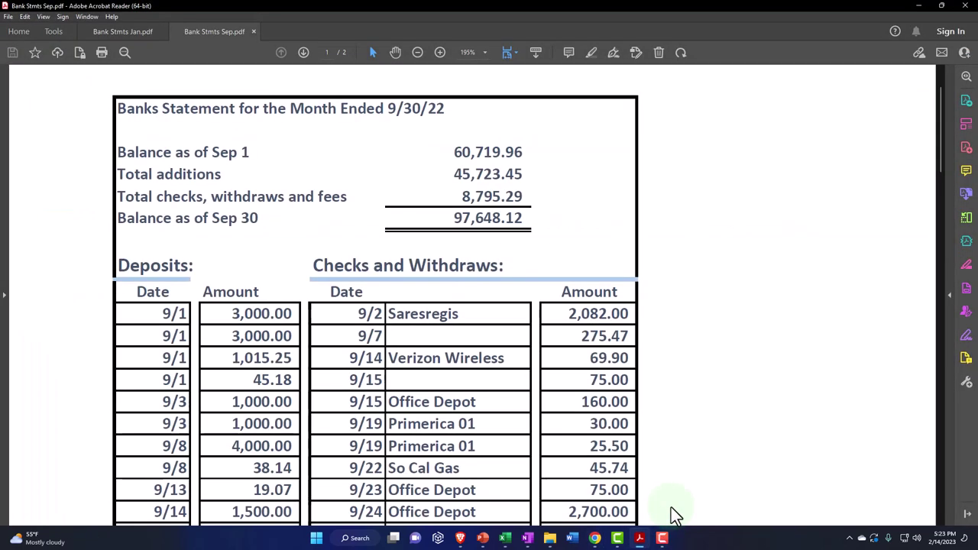
Hide the statement and filter the reconciliation to cleared deposits, such as 3,000.00 on 09/01/2022
click(918, 7)
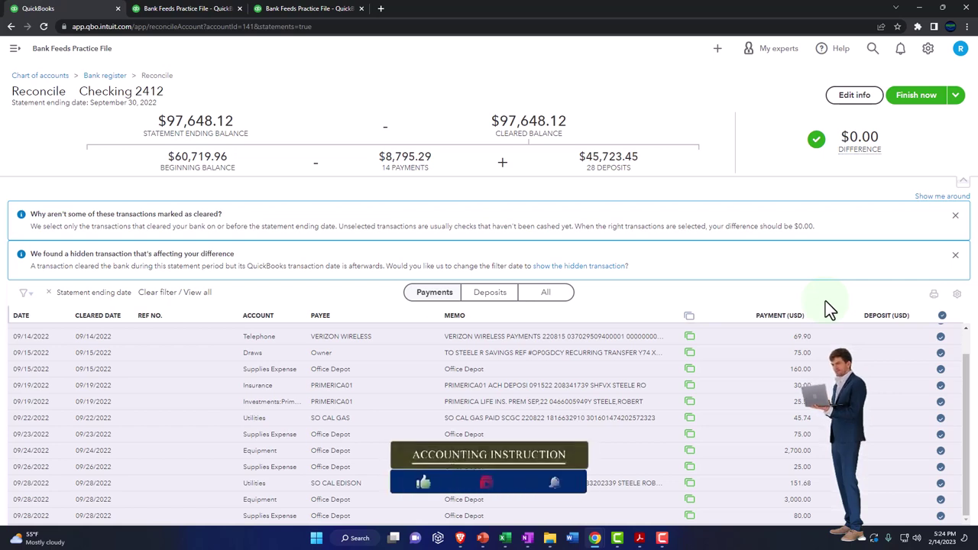
click(489, 294)
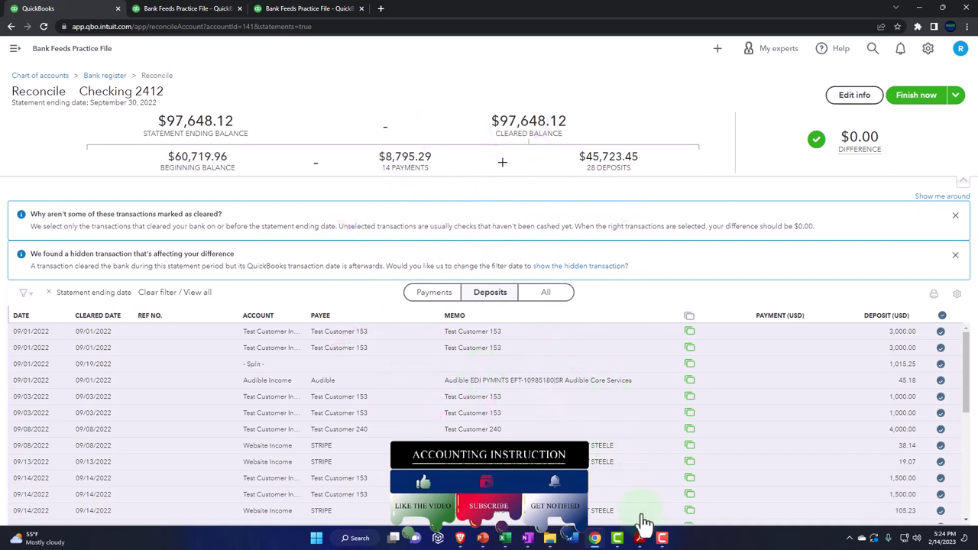
click(677, 489)
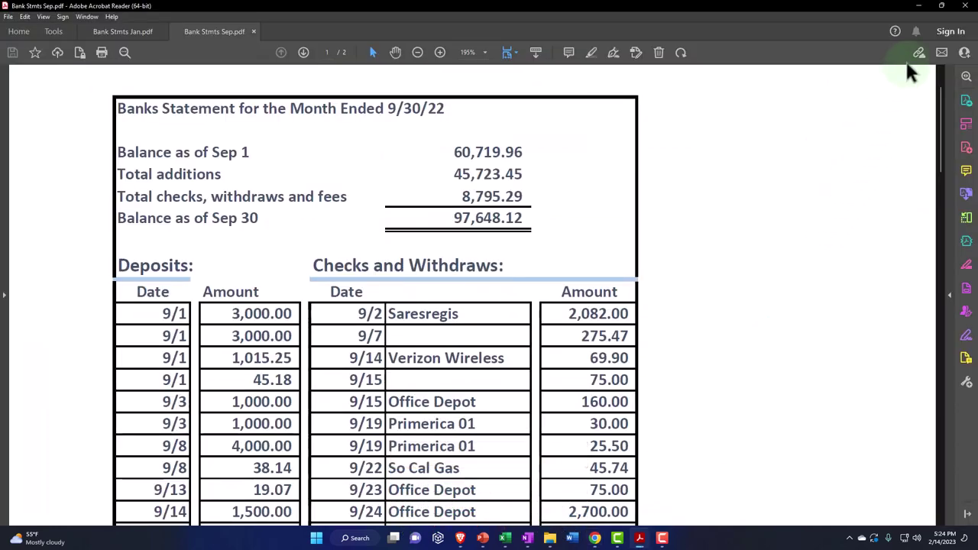
click(919, 6)
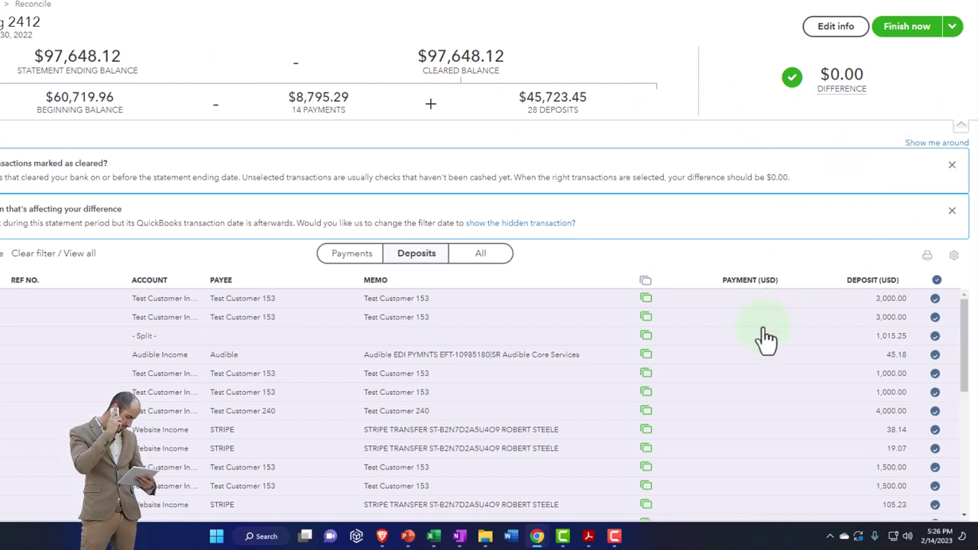
Finish the Checking 2412 reconciliation at $0.00 and close the success dialog with Done
scroll(763, 329, down, 3)
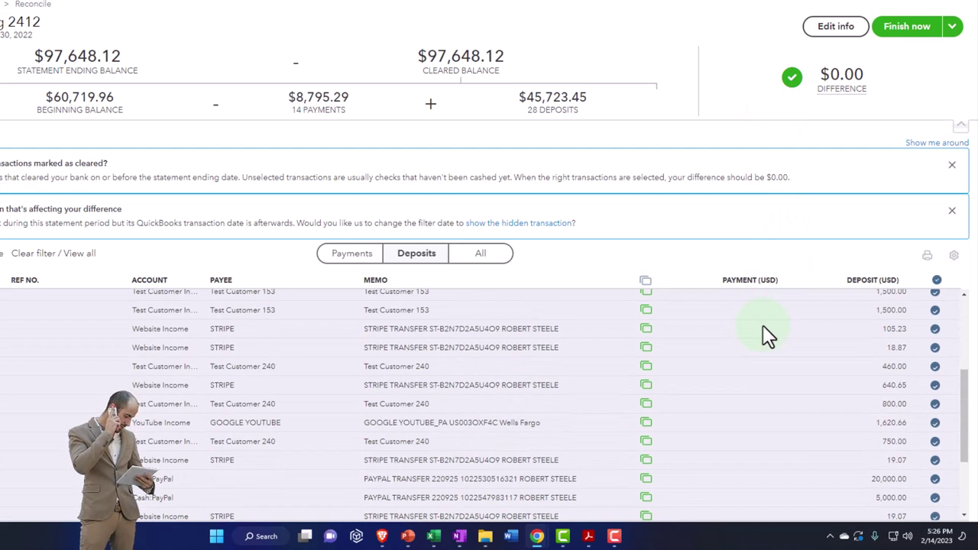
scroll(762, 324, up, 1)
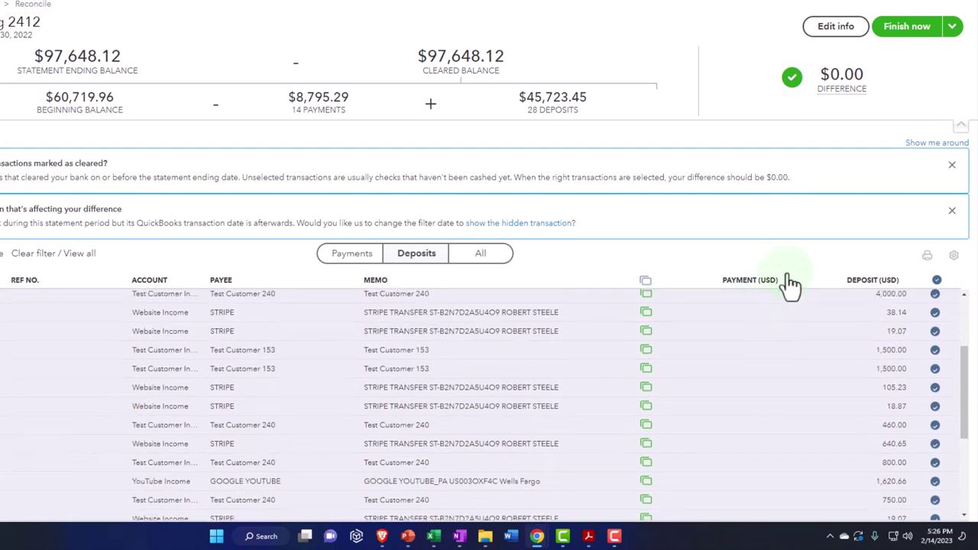
click(902, 36)
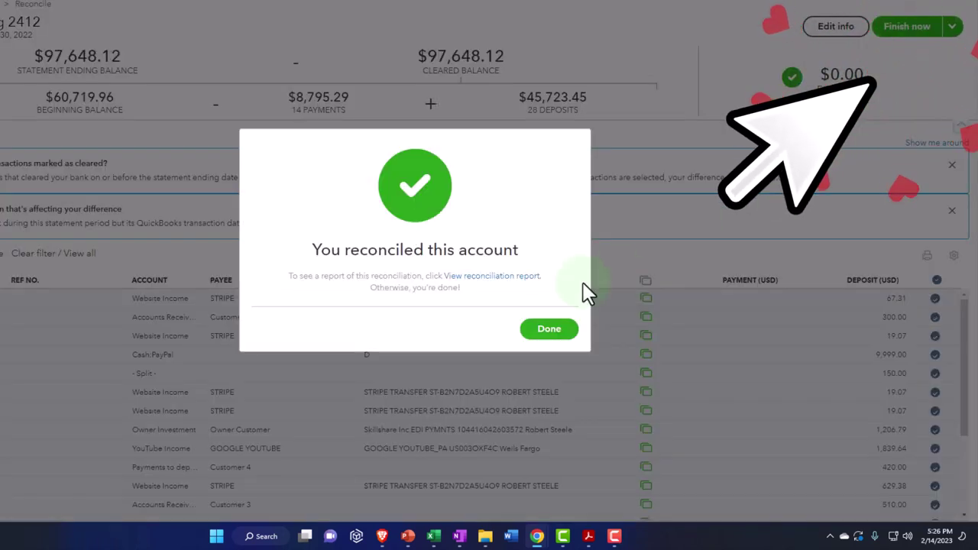
click(544, 331)
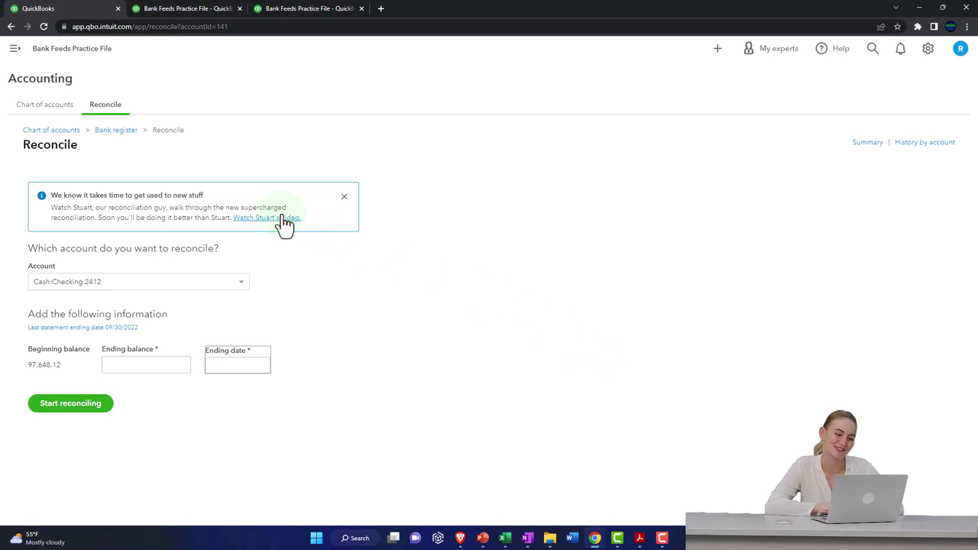
Open the Checking 2412 reconciliation report for 09/30/2022 from the account's reconciliation history
click(915, 145)
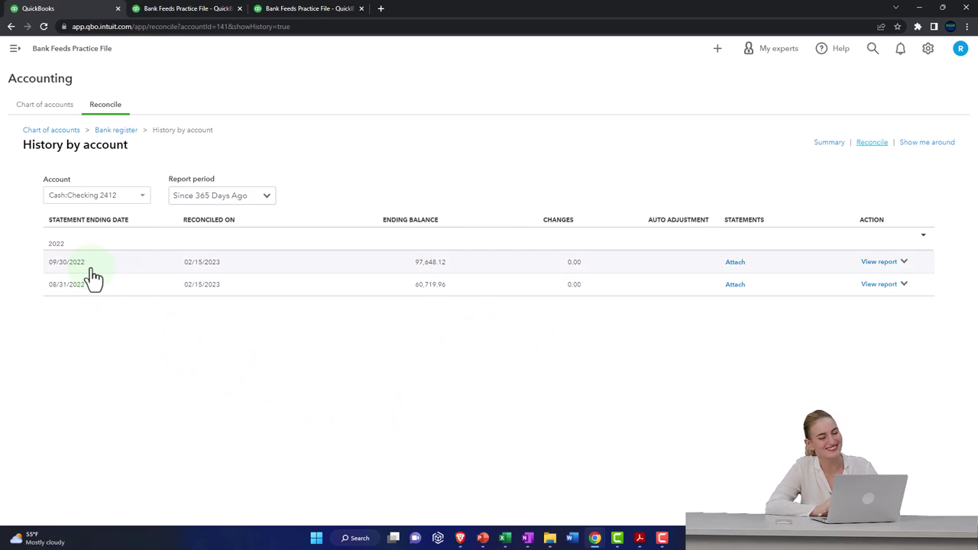
click(879, 262)
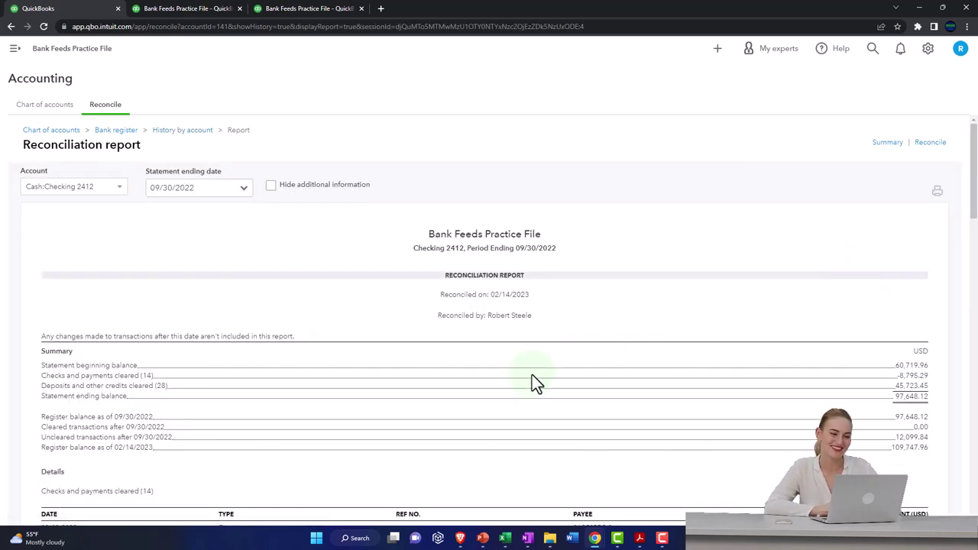
Zoom in and scroll the reconciliation report, then bring up the September bank statement to compare
key(ctrl+plus)
key(ctrl+plus)
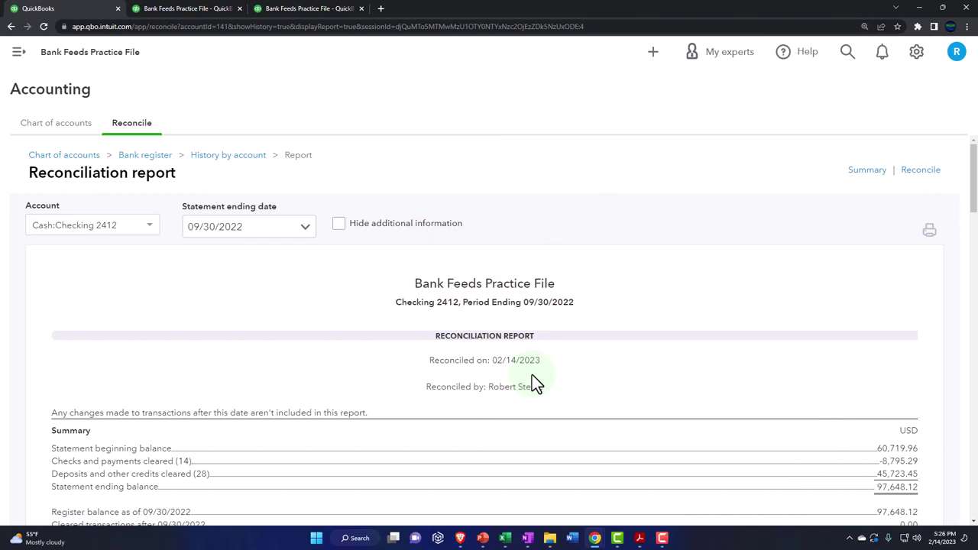
scroll(542, 382, down, 1)
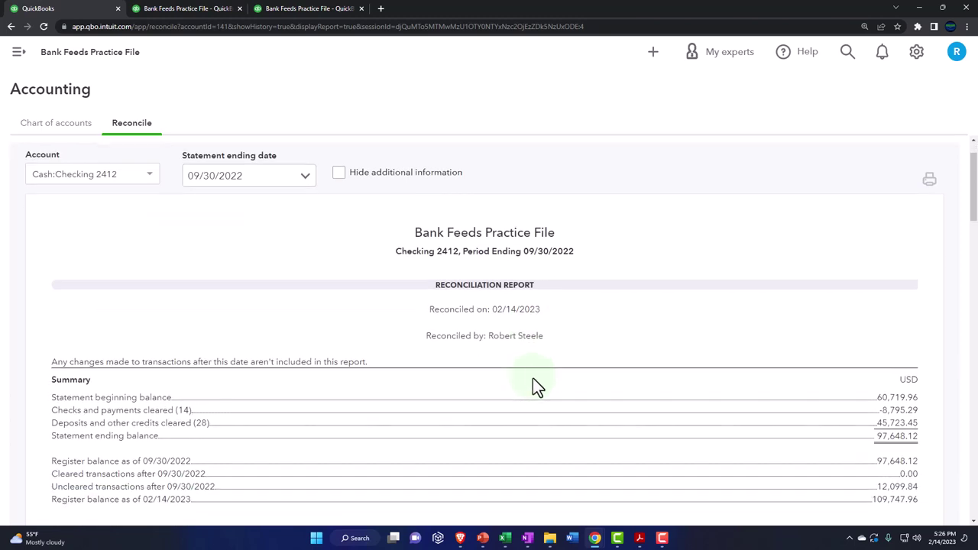
mouse_move(642, 531)
click(665, 495)
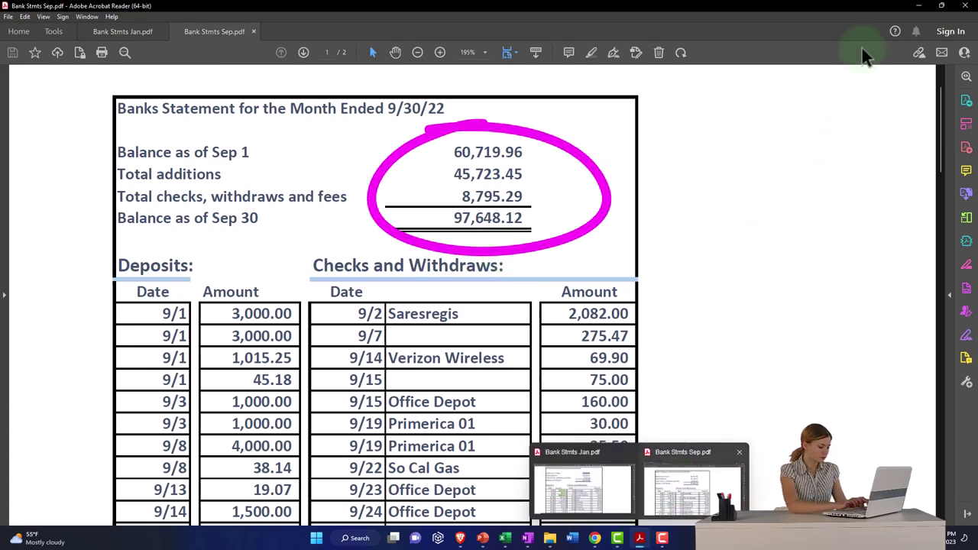
Check the balance sheet's September Checking 2412 figure of 97,648.12 against the reconciliation report
key(alt+Tab)
click(181, 10)
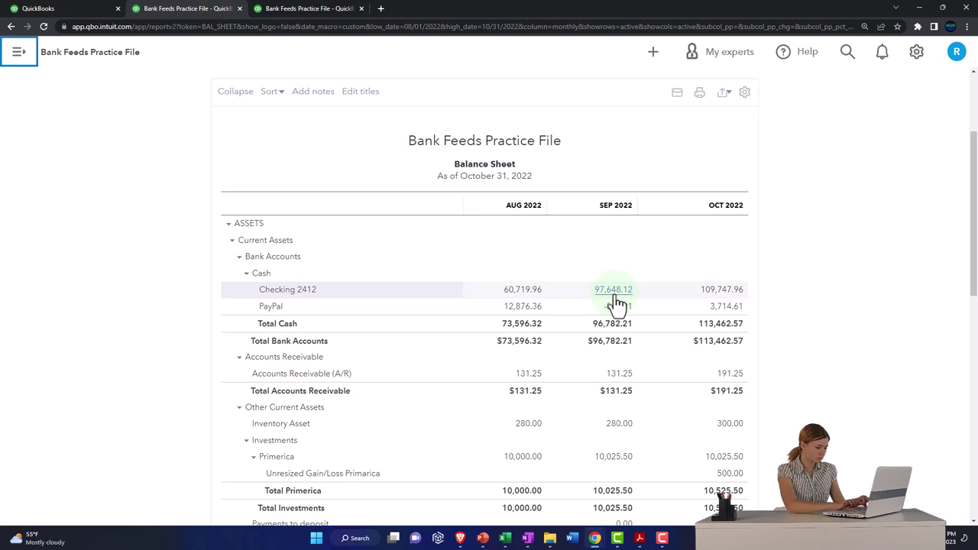
click(100, 14)
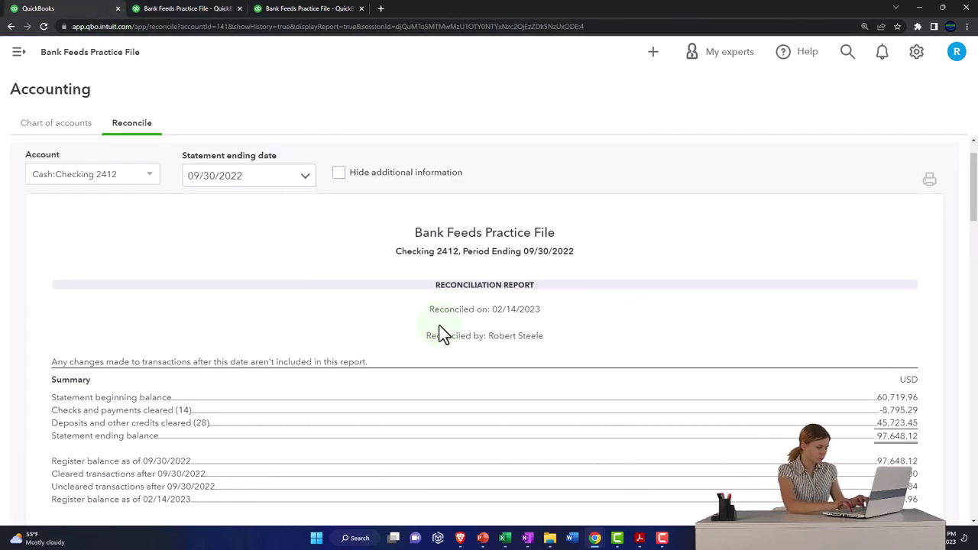
Scroll to the report's cleared totals and reopen the September bank statement to compare them
scroll(558, 366, down, 1)
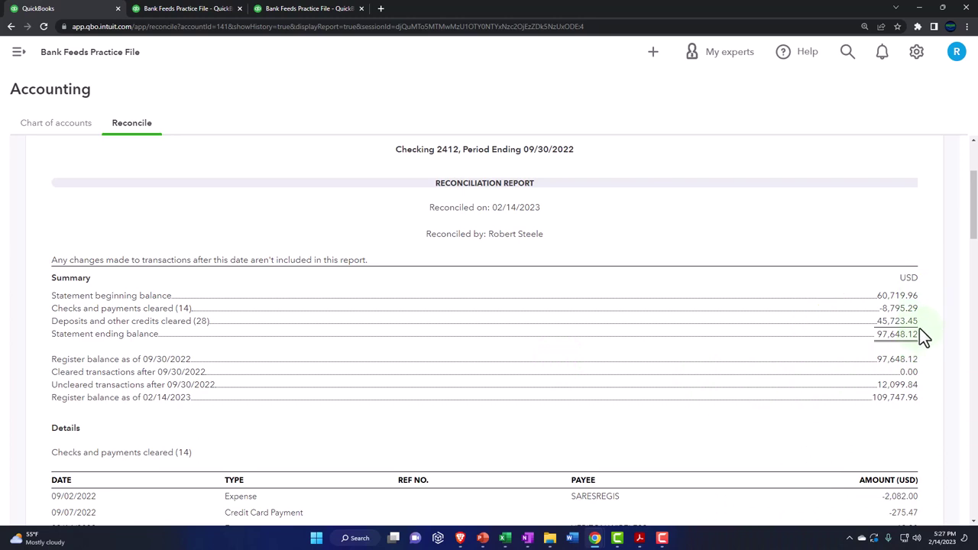
drag(909, 321, 920, 300)
mouse_move(640, 537)
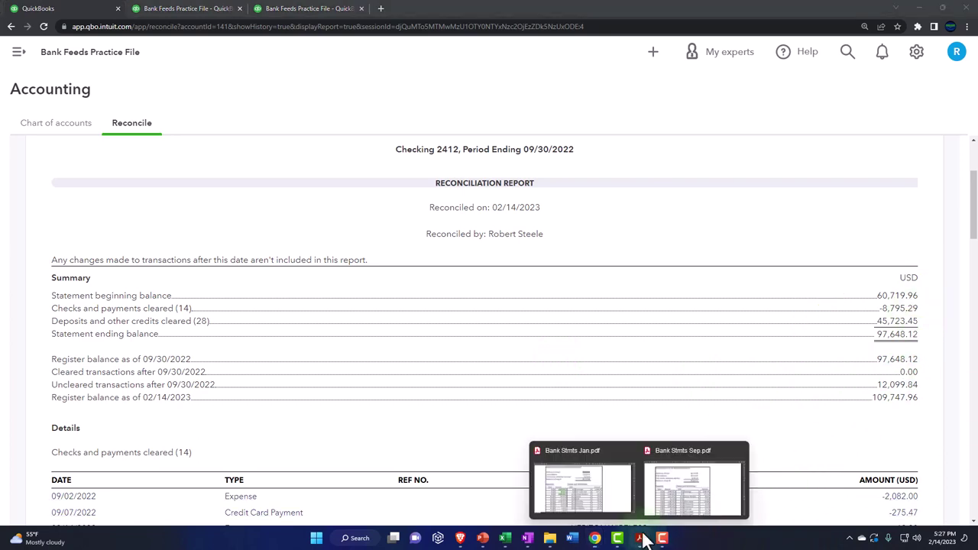
click(677, 469)
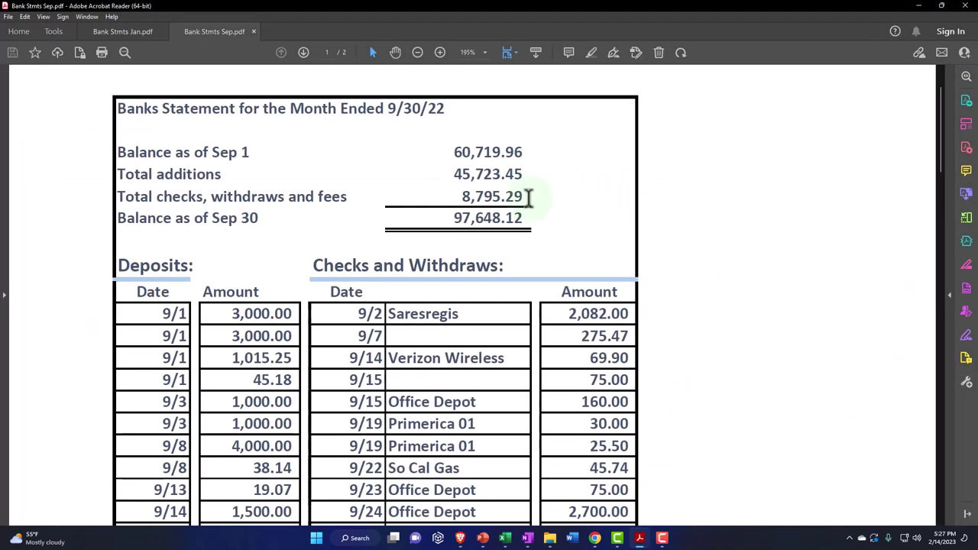
Minimize the bank statement to return to the Checking 2412 reconciliation report
click(918, 7)
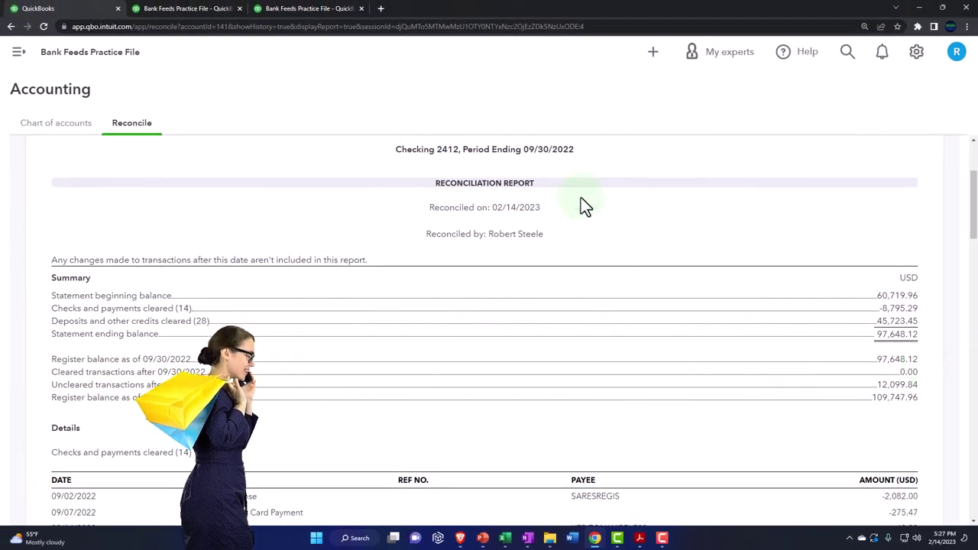
Show the monthly Balance Sheet listing Checking 2412 at 60,719.96, 97,648.12 and 109,747.96
click(229, 8)
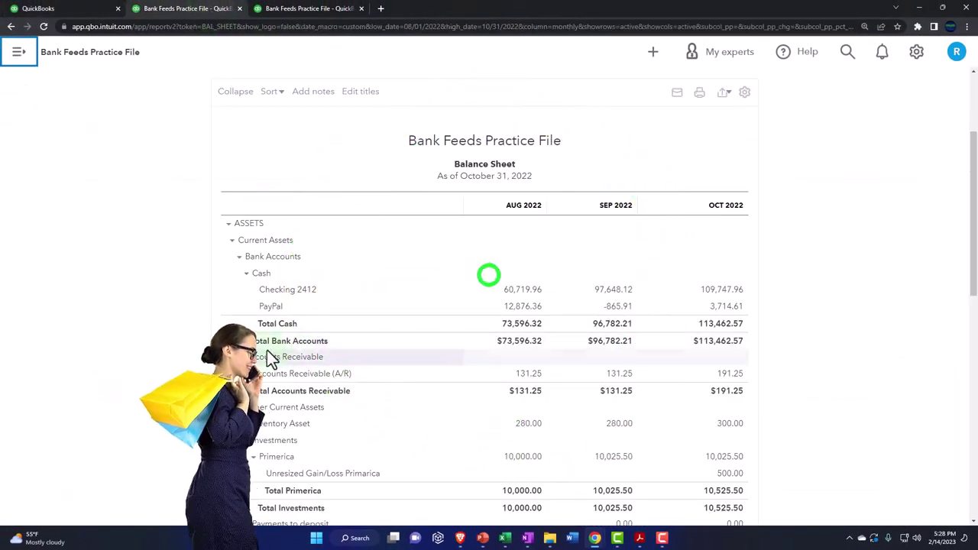